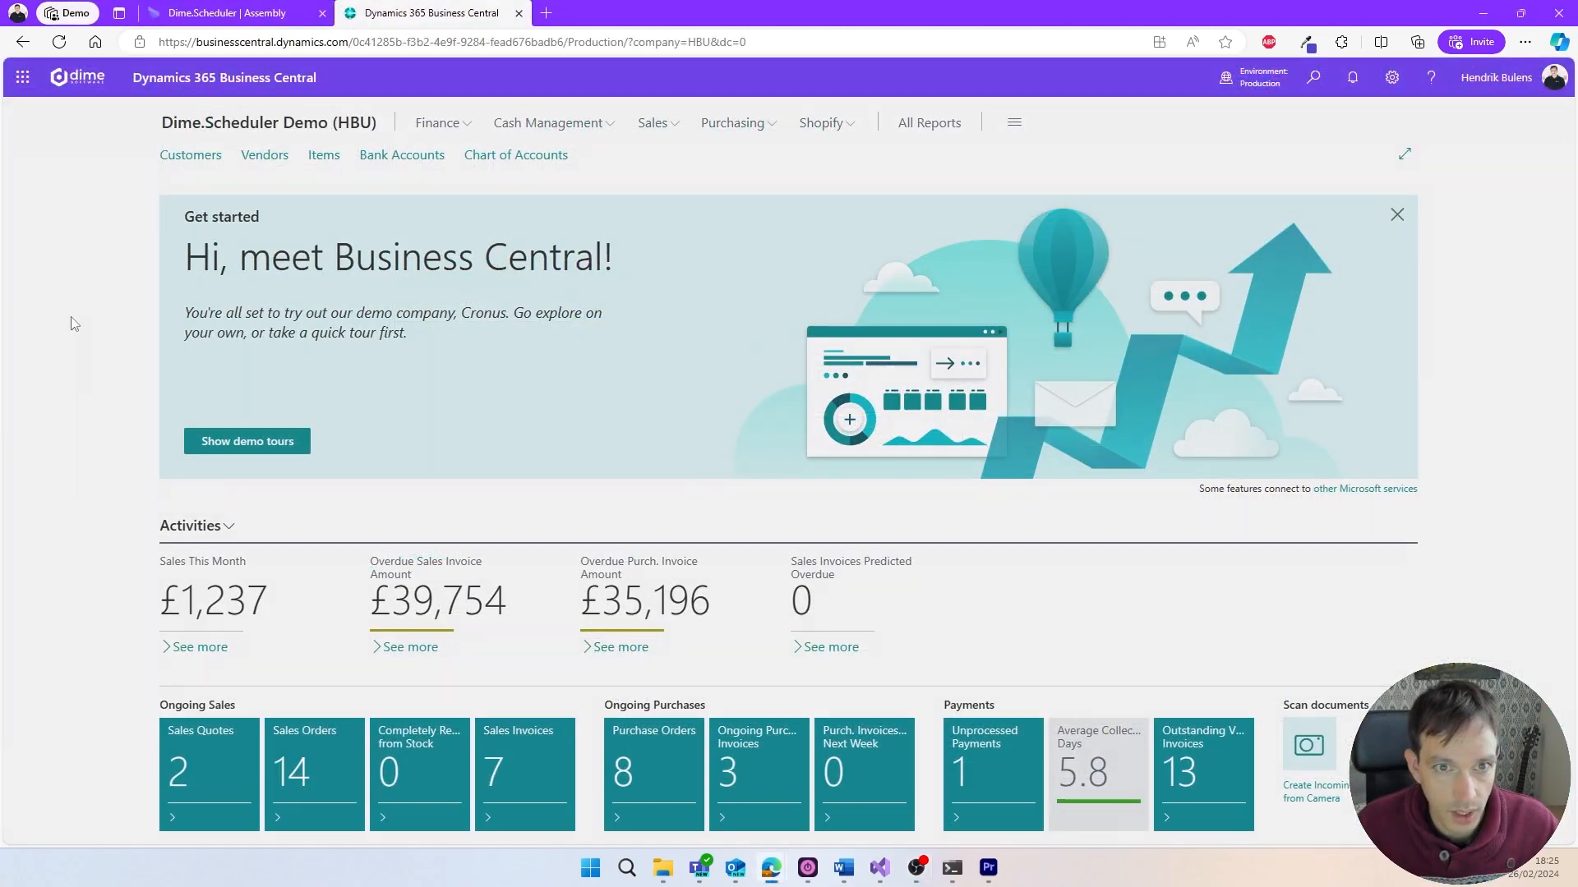
- Switch to Business Central, find the assembly orders and start a new assembly order
key(alt+q)
text(assembly orders)
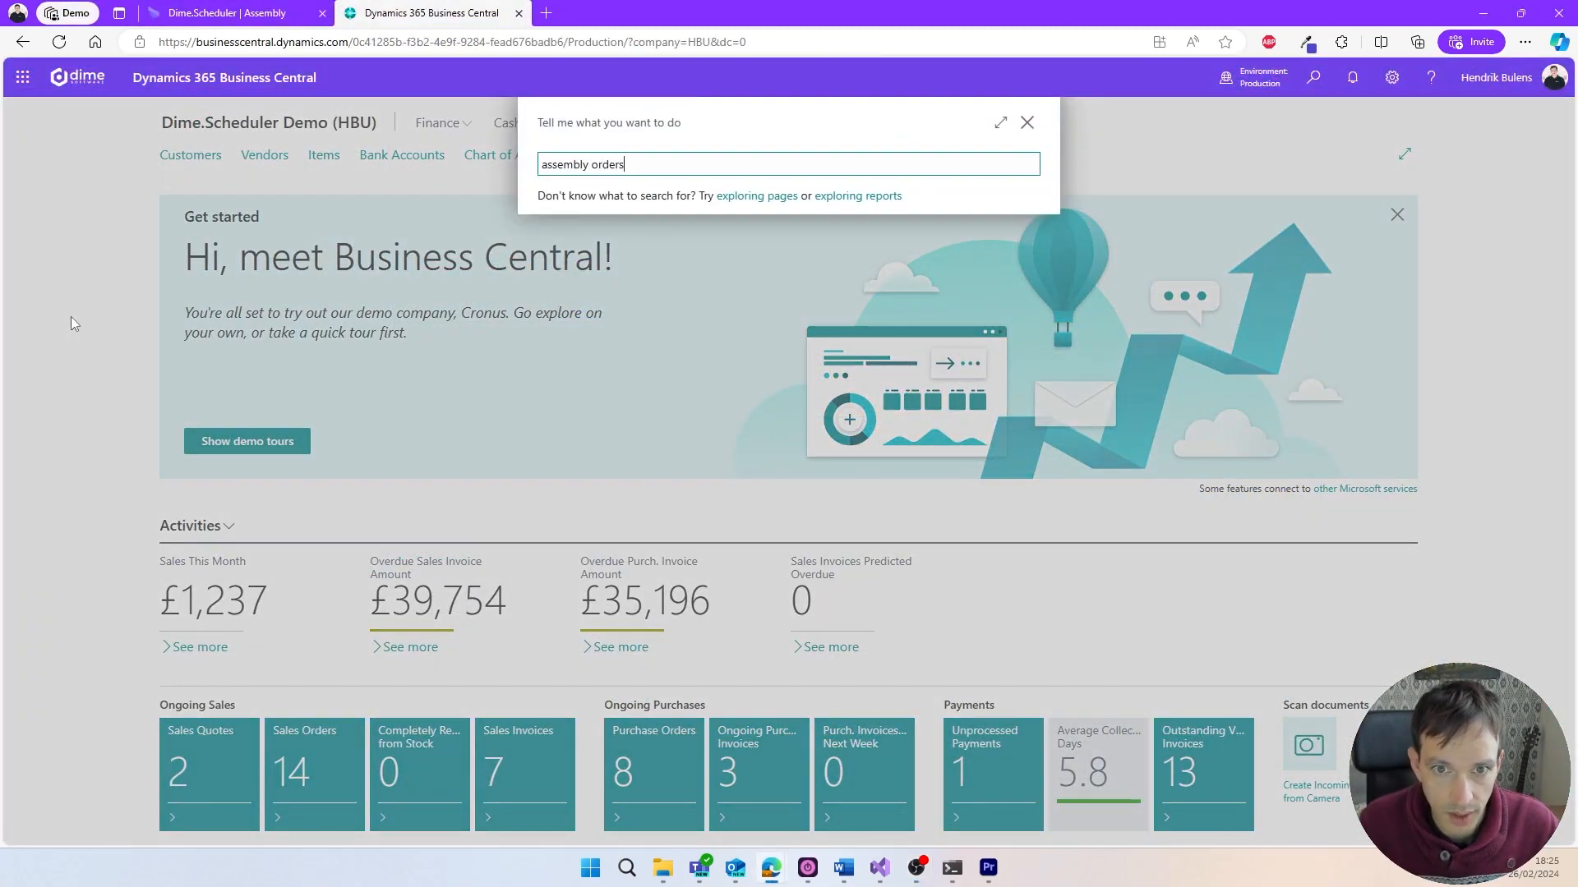
click(605, 231)
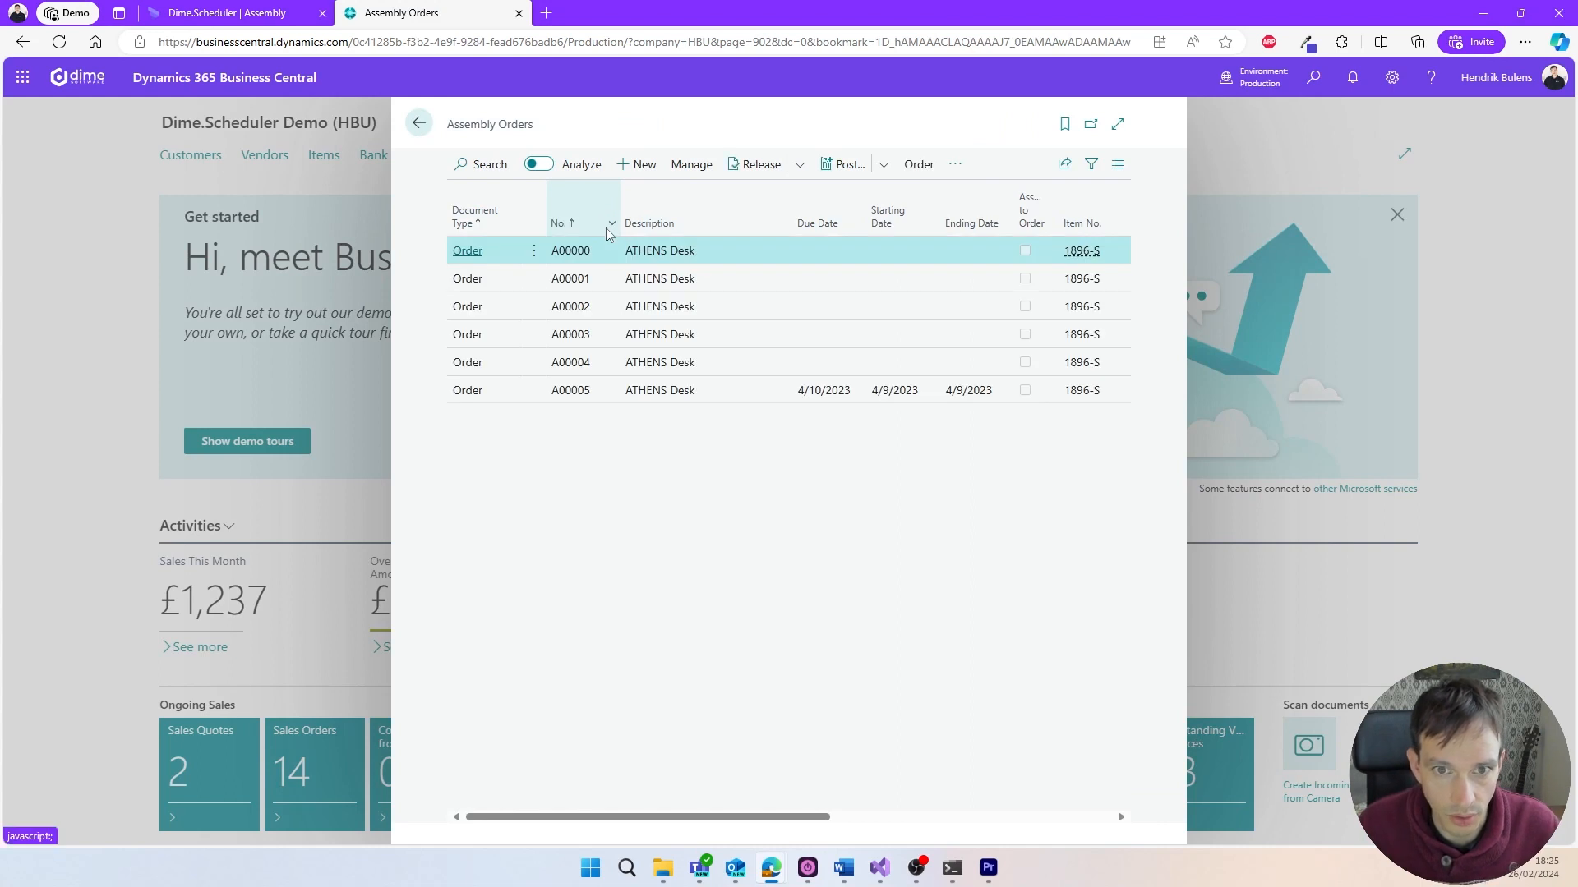
click(635, 164)
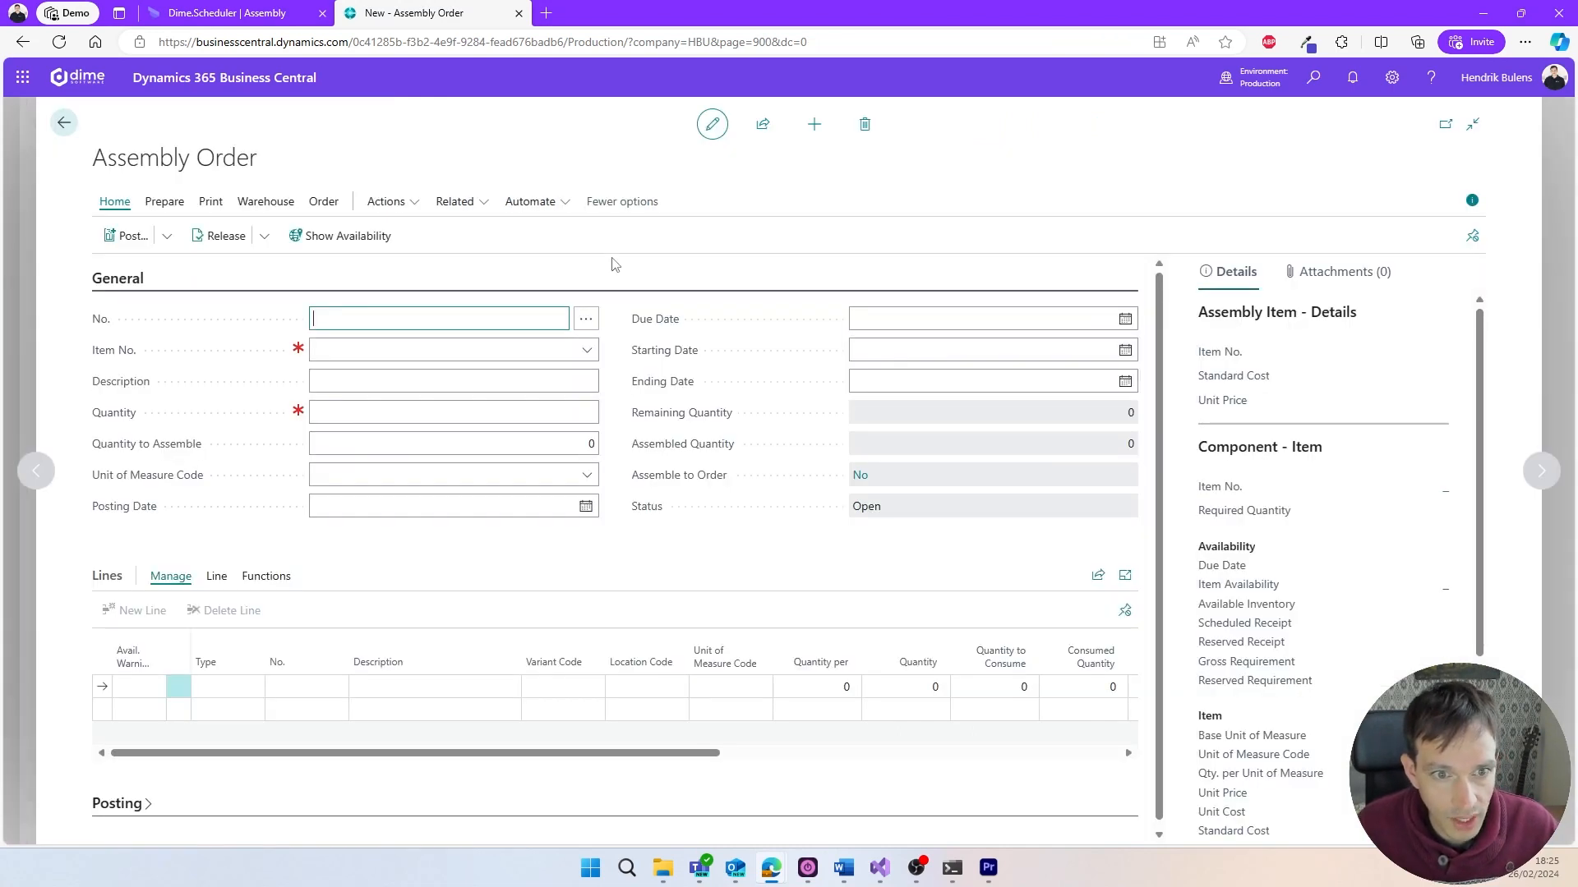
- Set the new assembly order's item to 1896-S (ATHENS Desk) and its quantity to 8
click(588, 353)
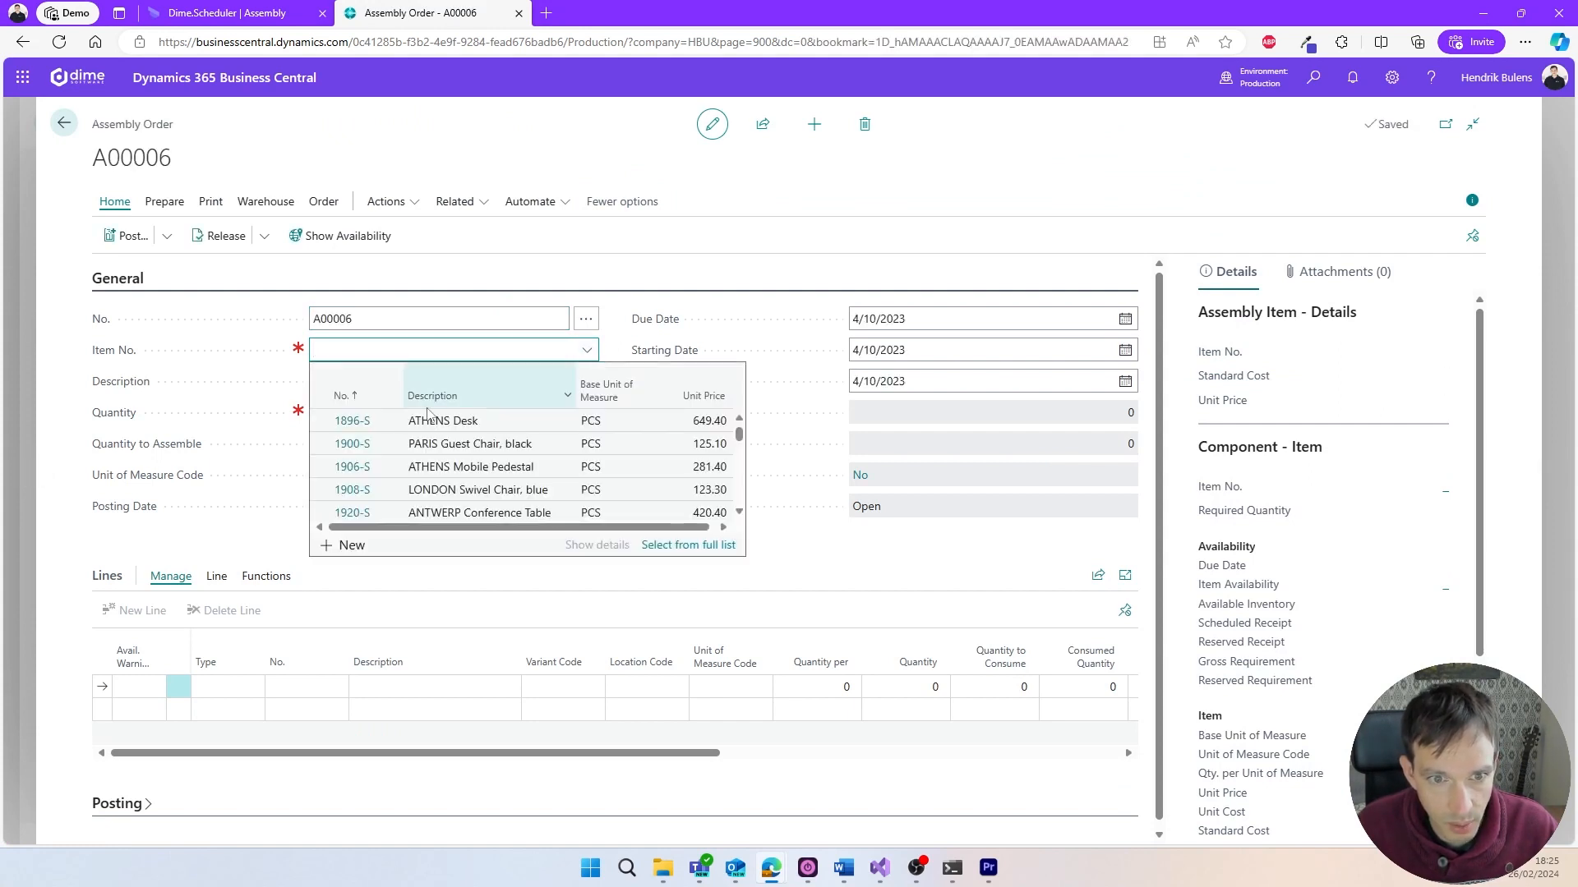
click(389, 421)
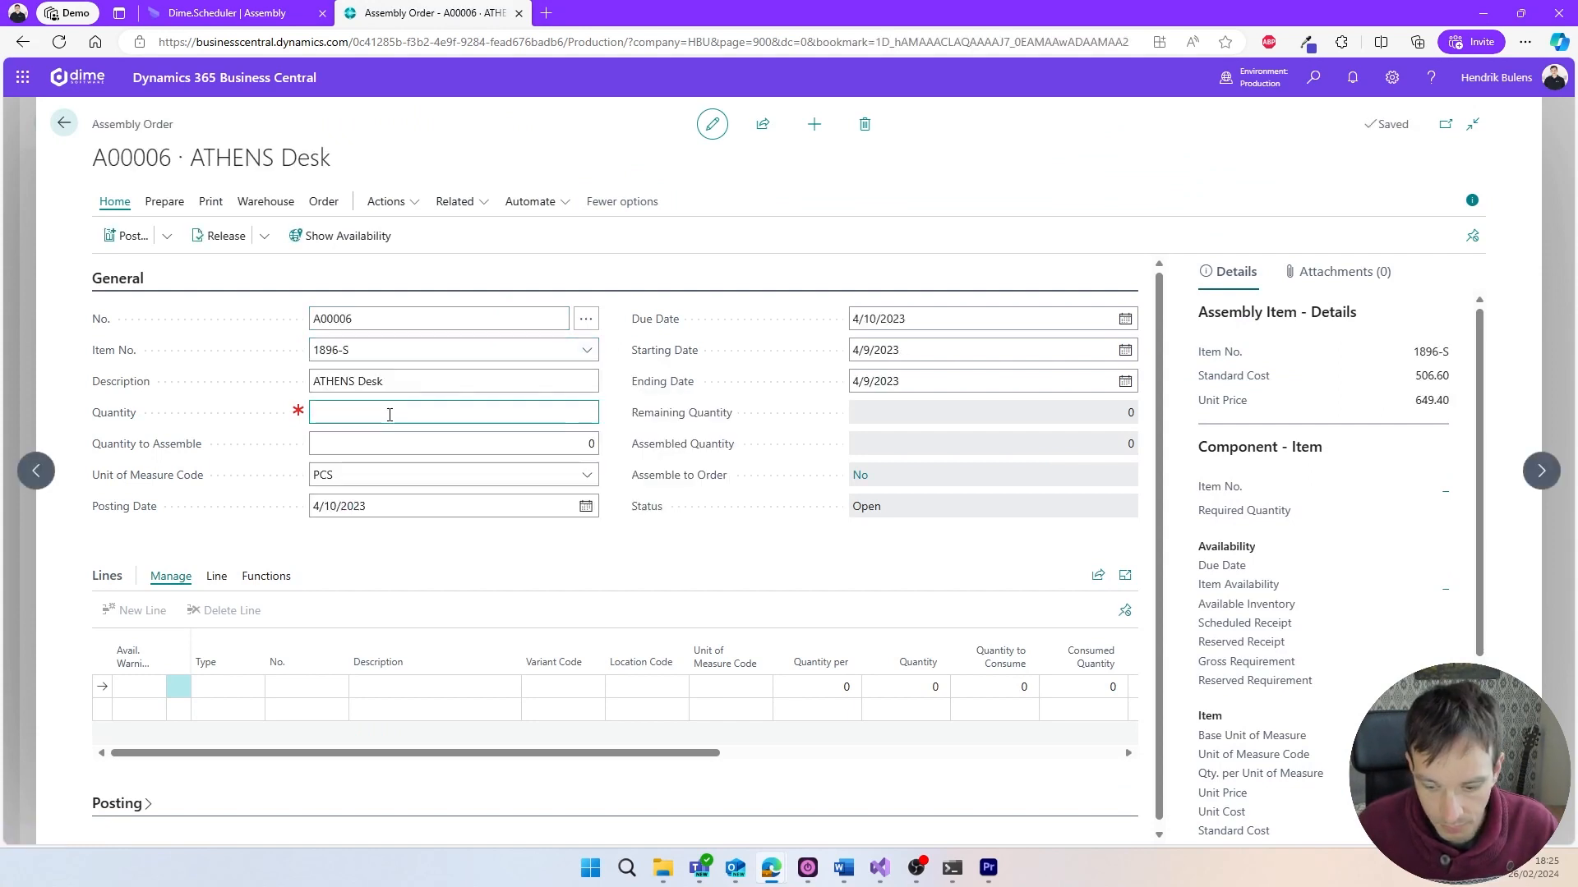
text(8)
click(502, 558)
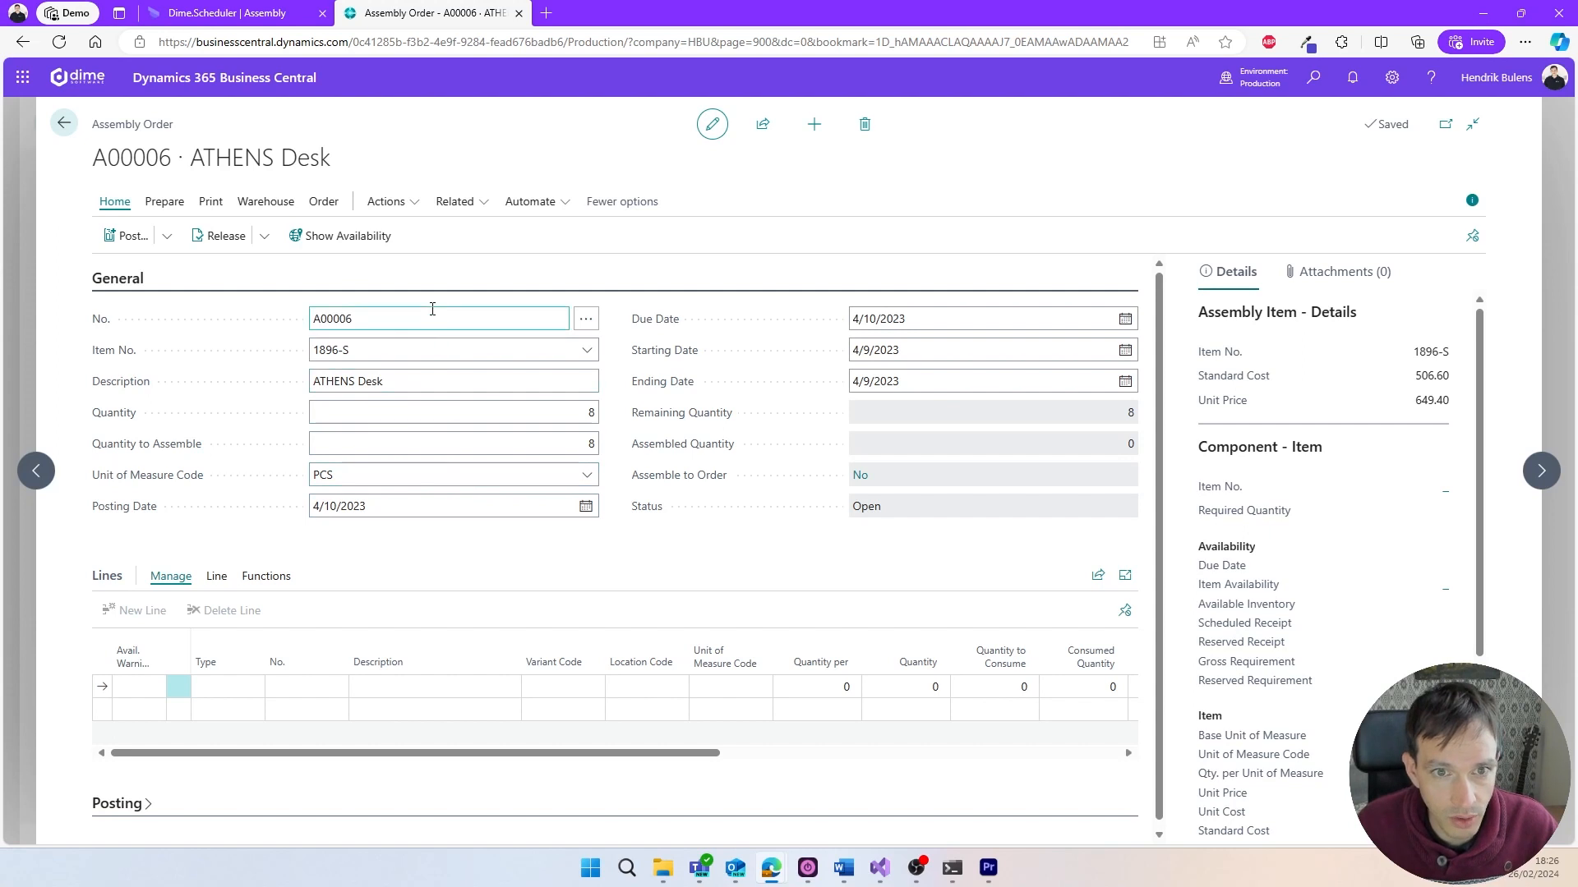
- Send the assembly order to Dime.Scheduler and select its open task A00006 there
click(411, 204)
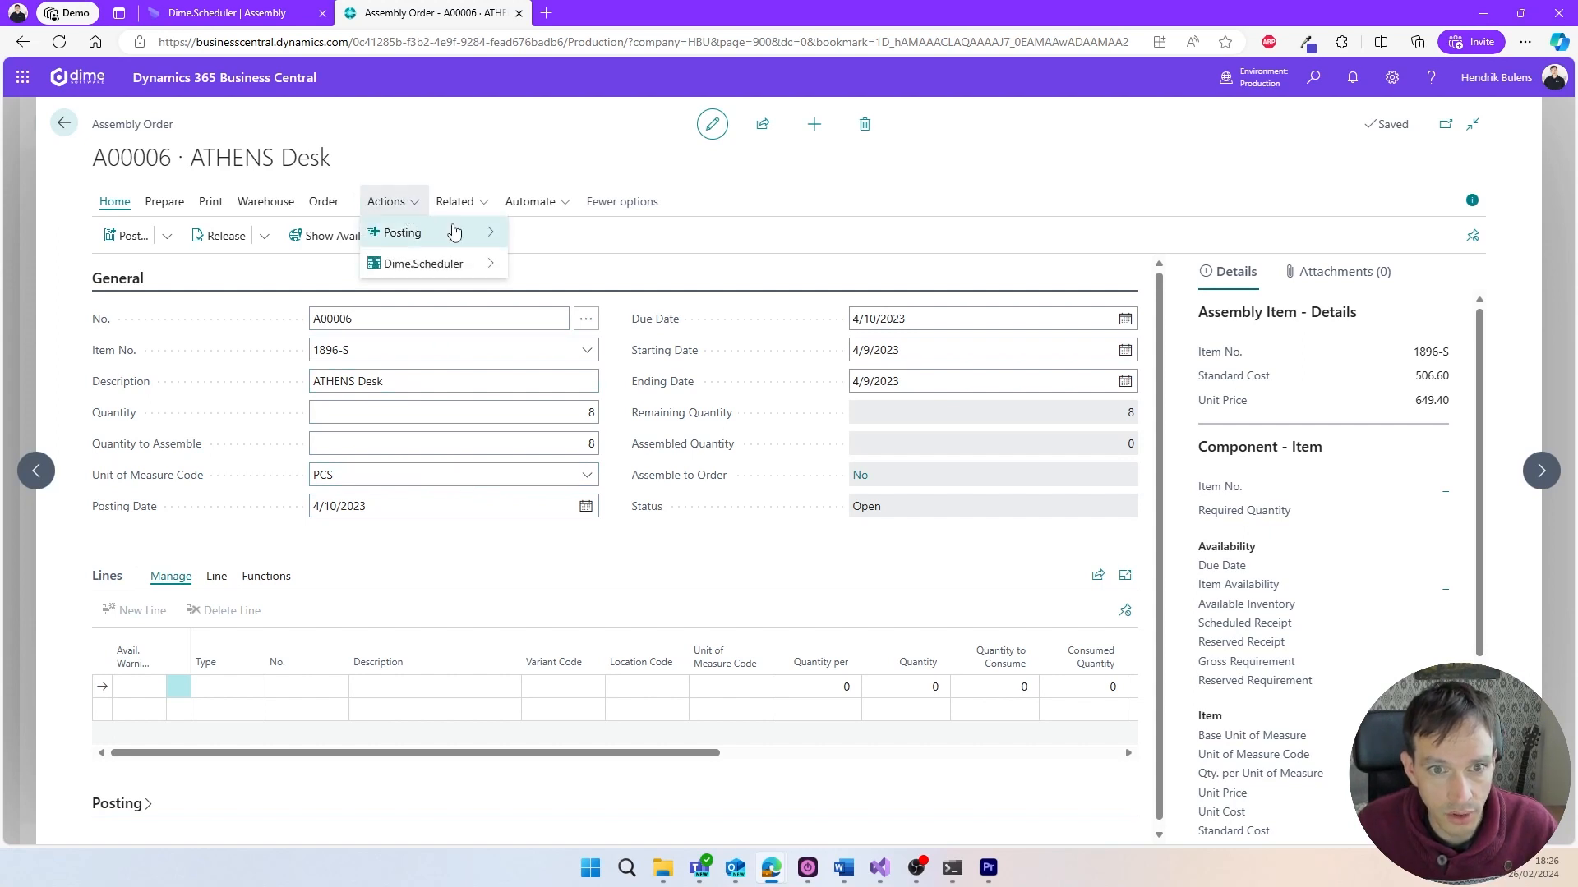
mouse_move(448, 263)
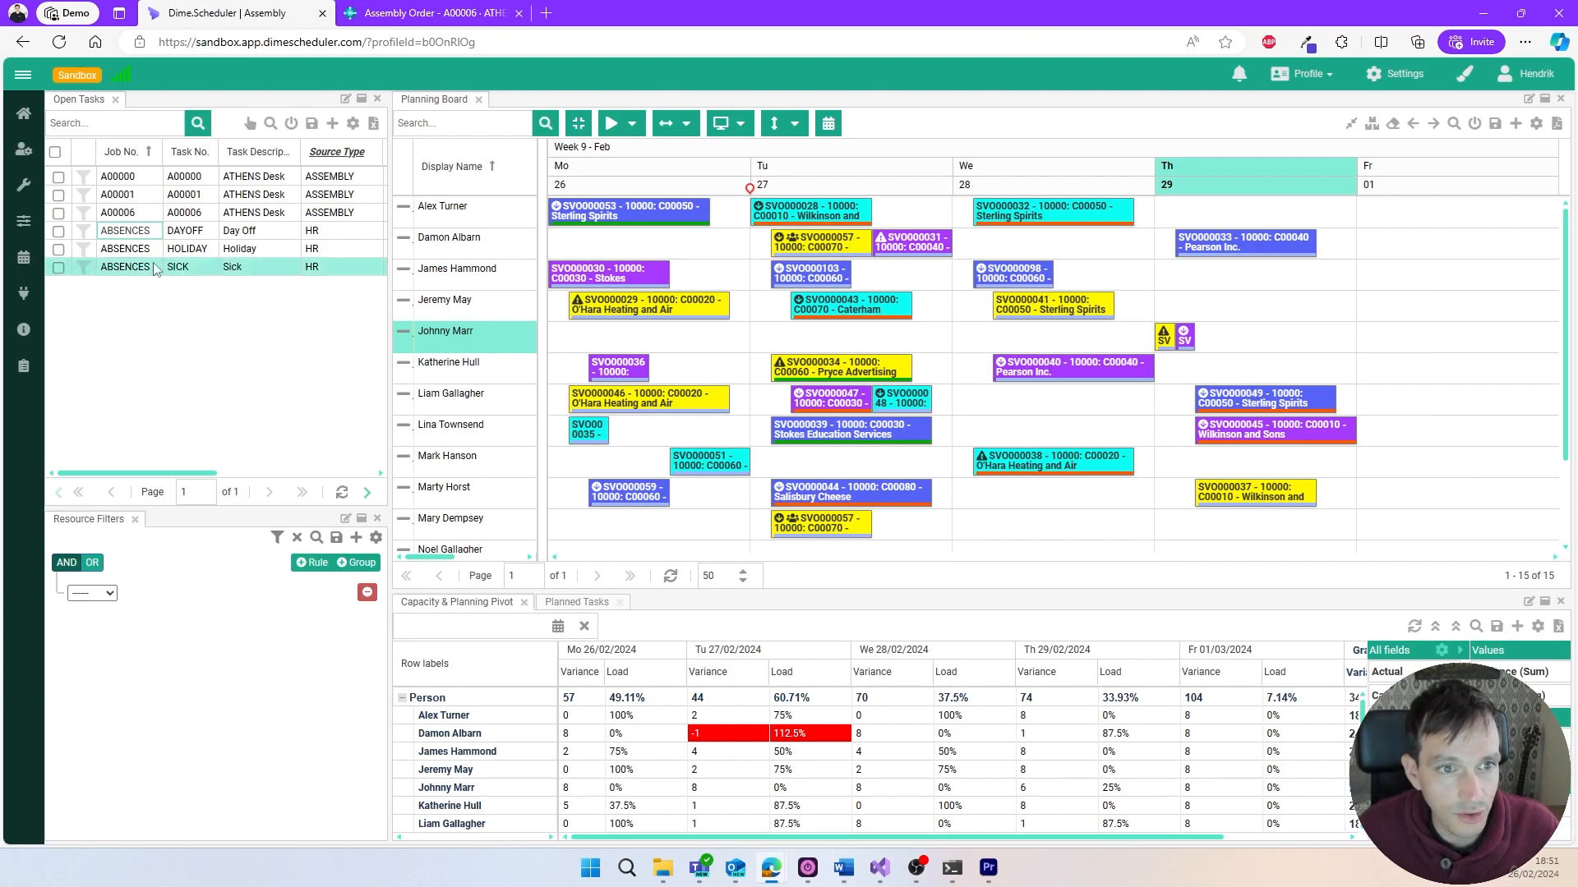
click(152, 215)
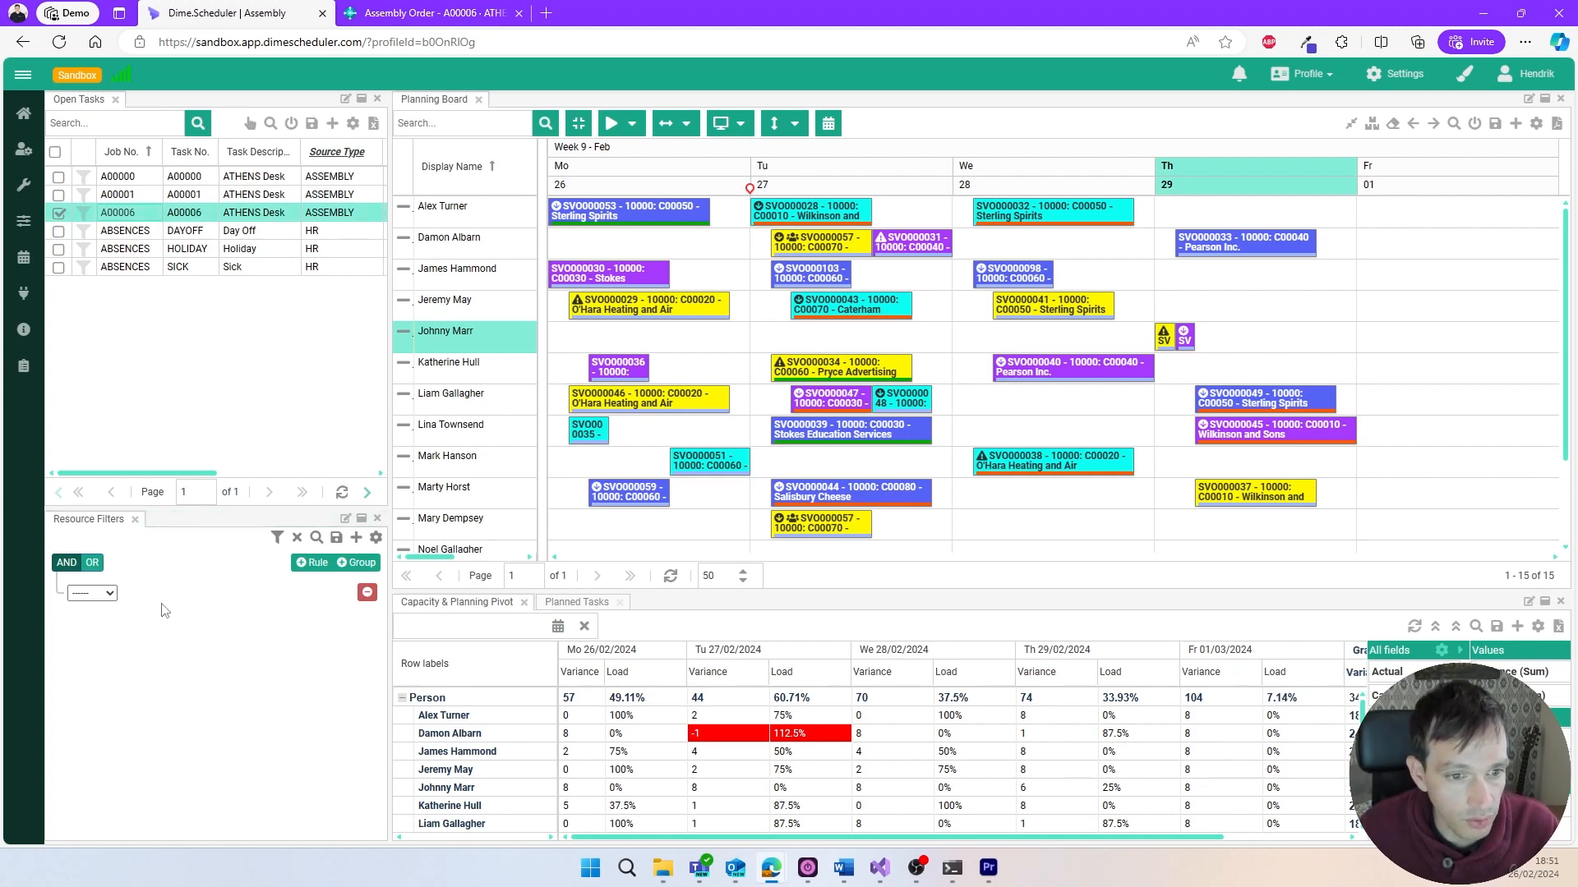
- Filter the planning board's resources by the skill Basic PC knowledge and clear the filter again
click(111, 595)
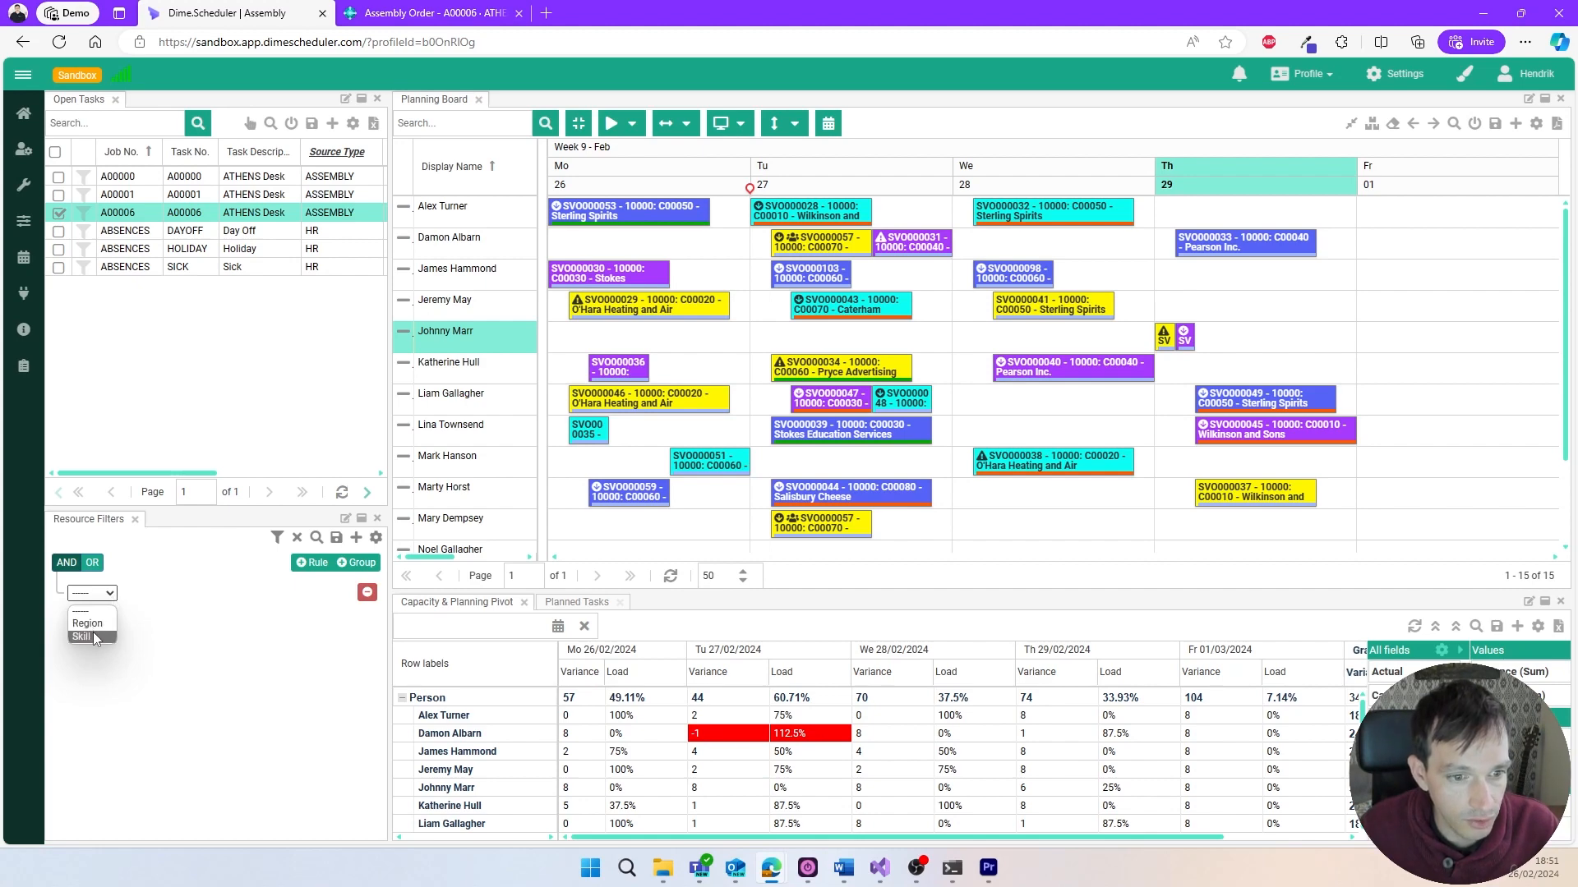
click(92, 633)
click(200, 595)
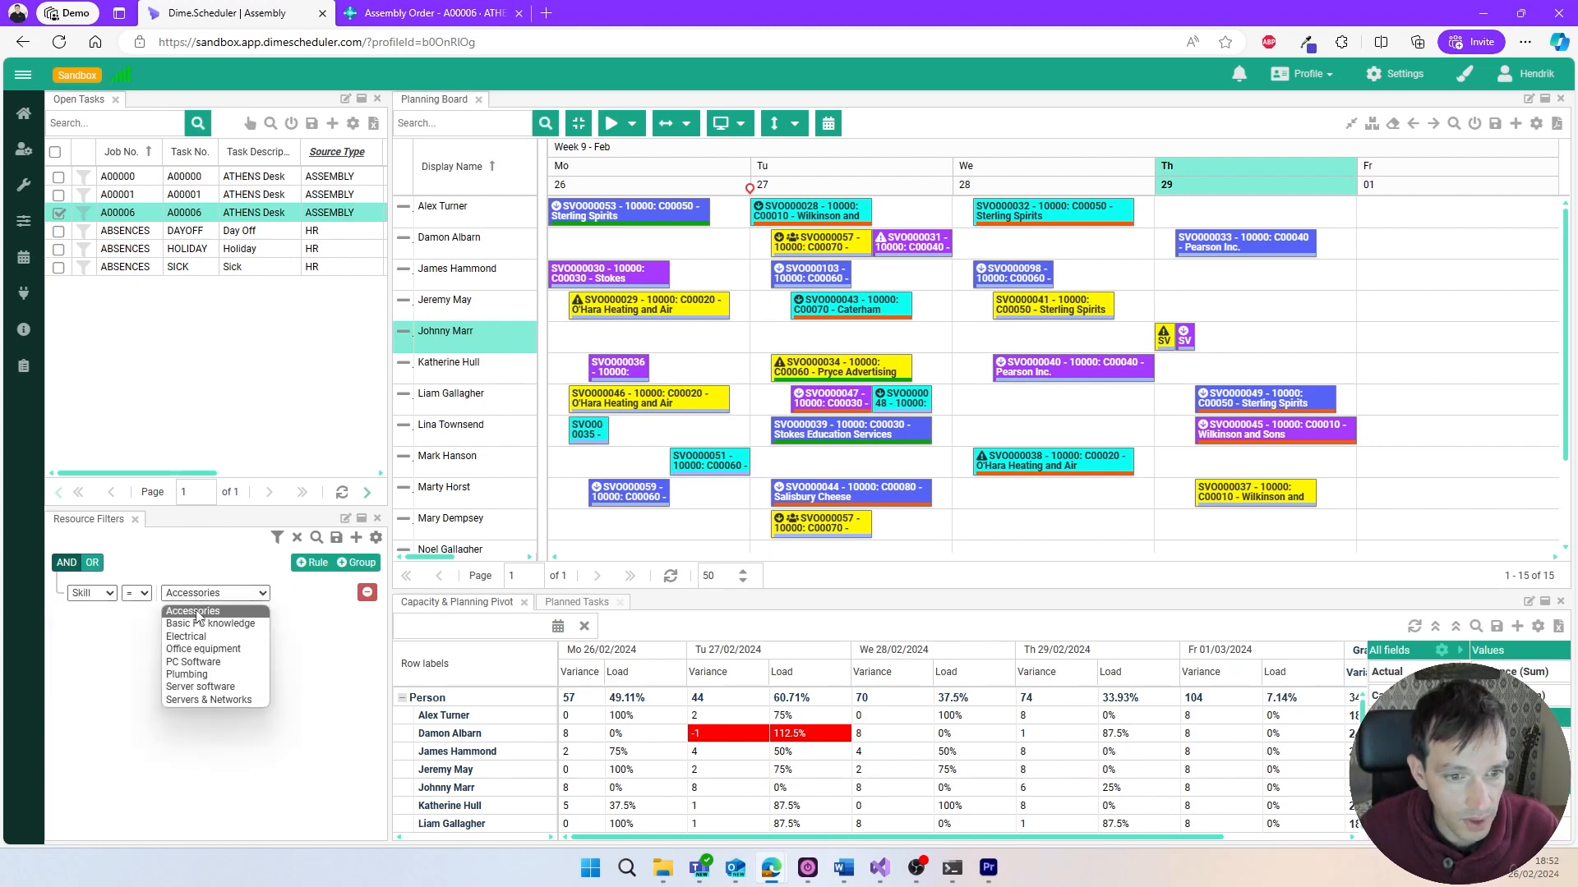
click(247, 624)
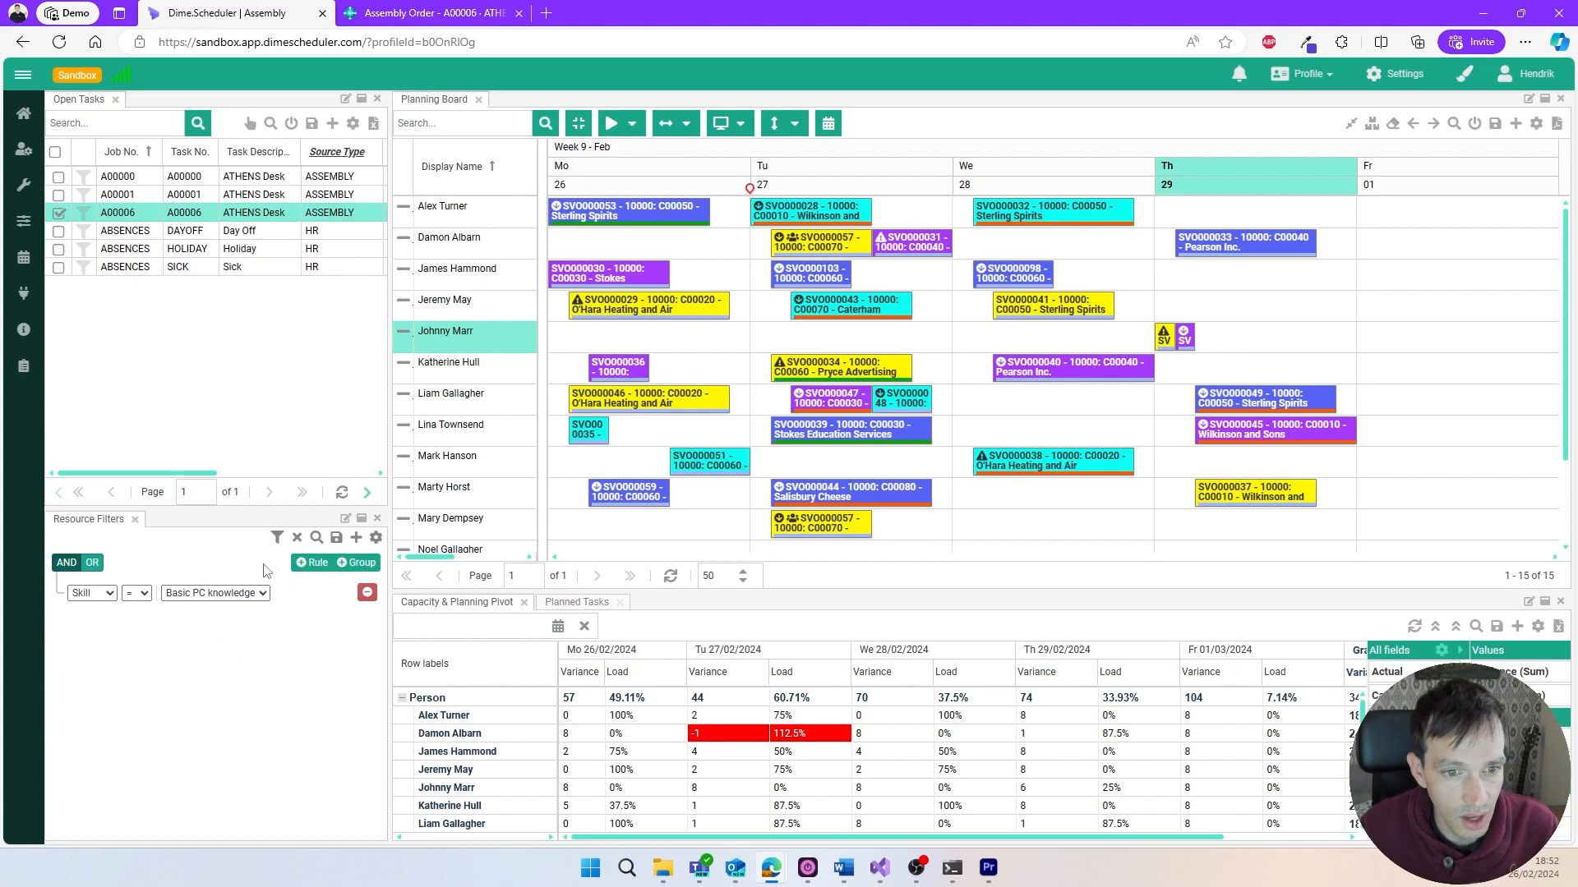
click(277, 538)
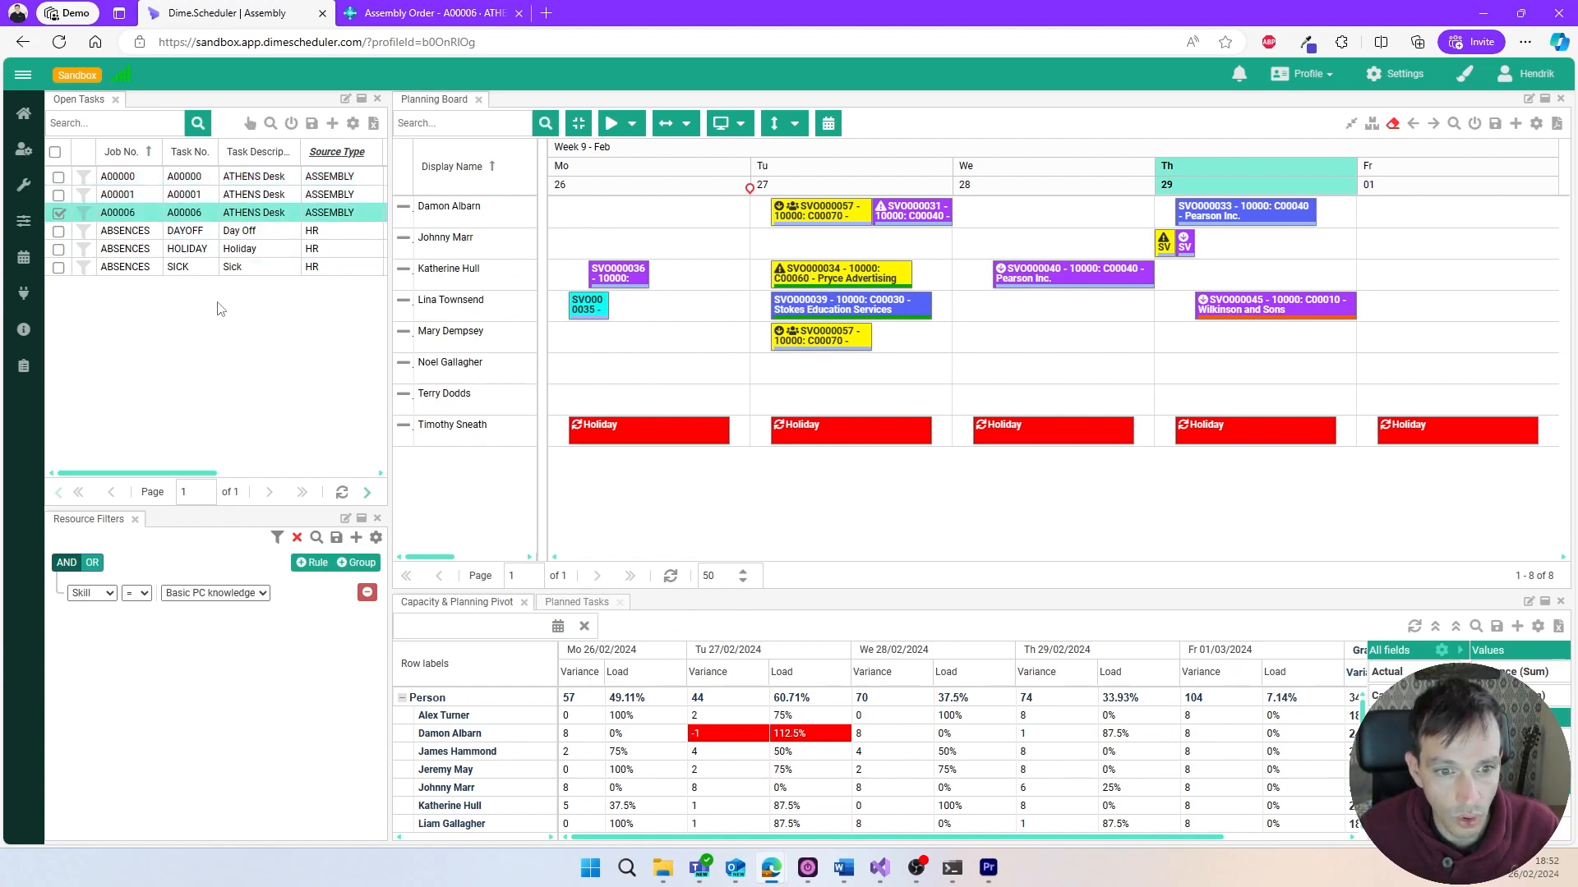
click(296, 537)
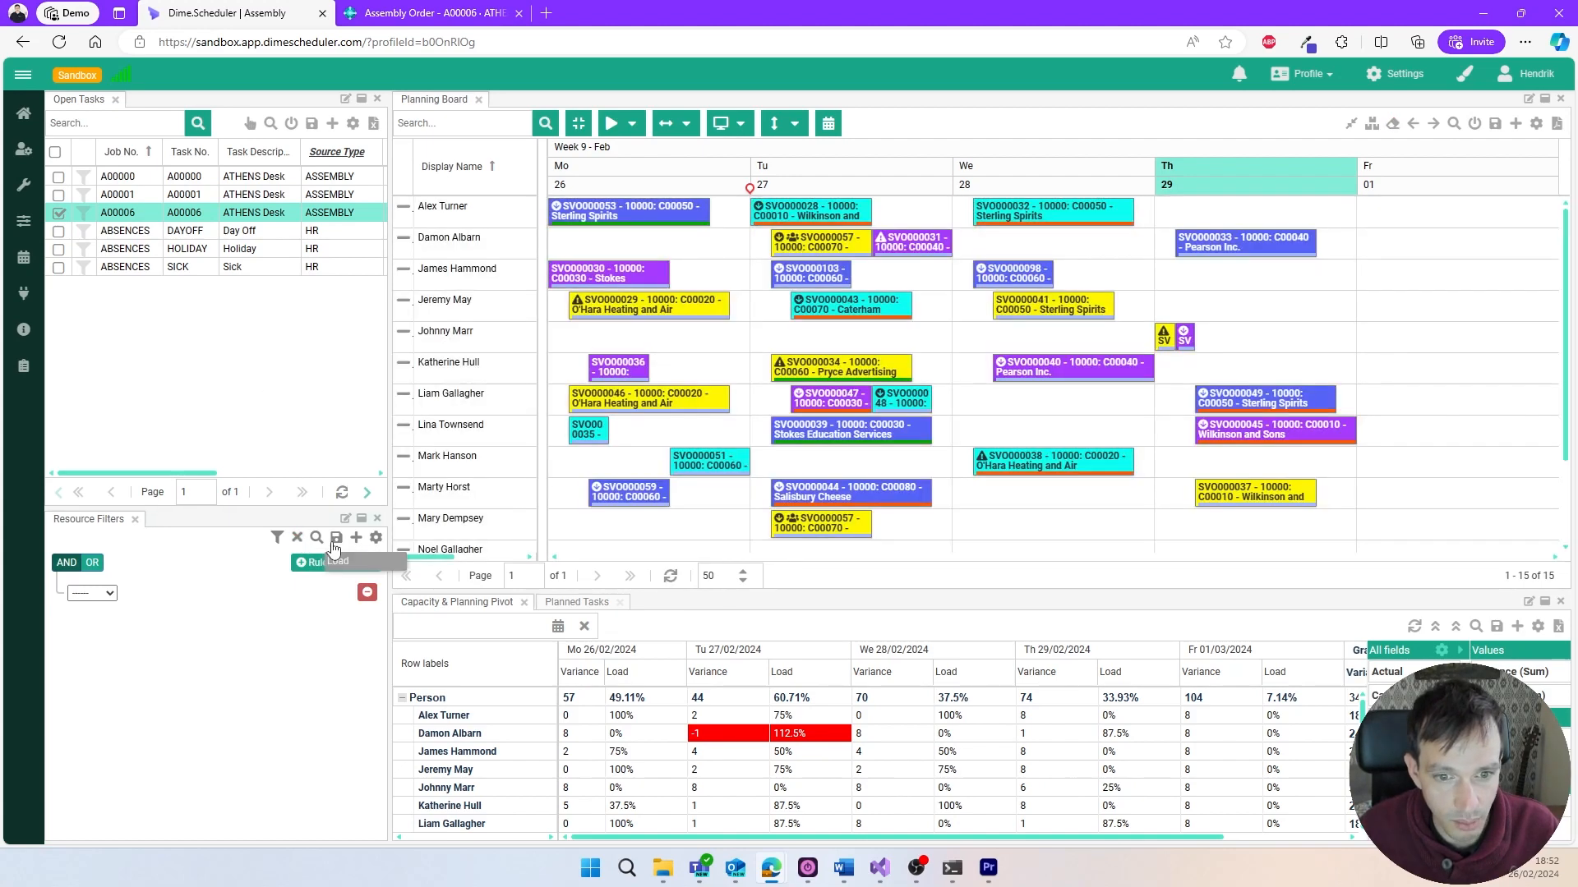
- Schedule task A00006 for the fifth listed resource on Thursday 29 February 2024 from 10:00 to 14:00, right after the existing appointments
click(438, 616)
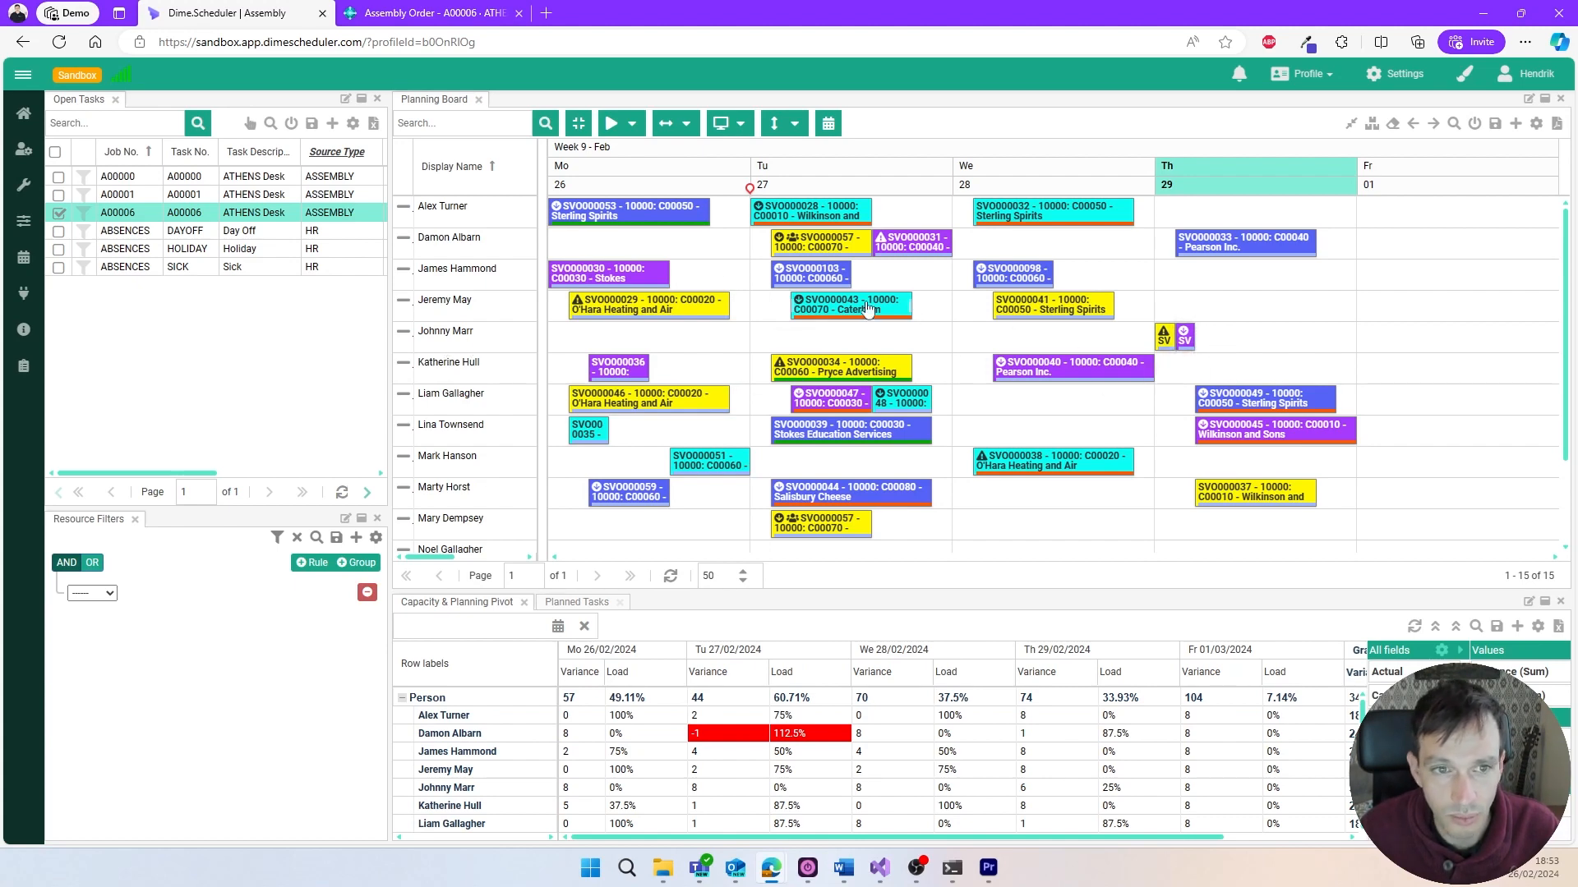
drag(247, 214, 1199, 335)
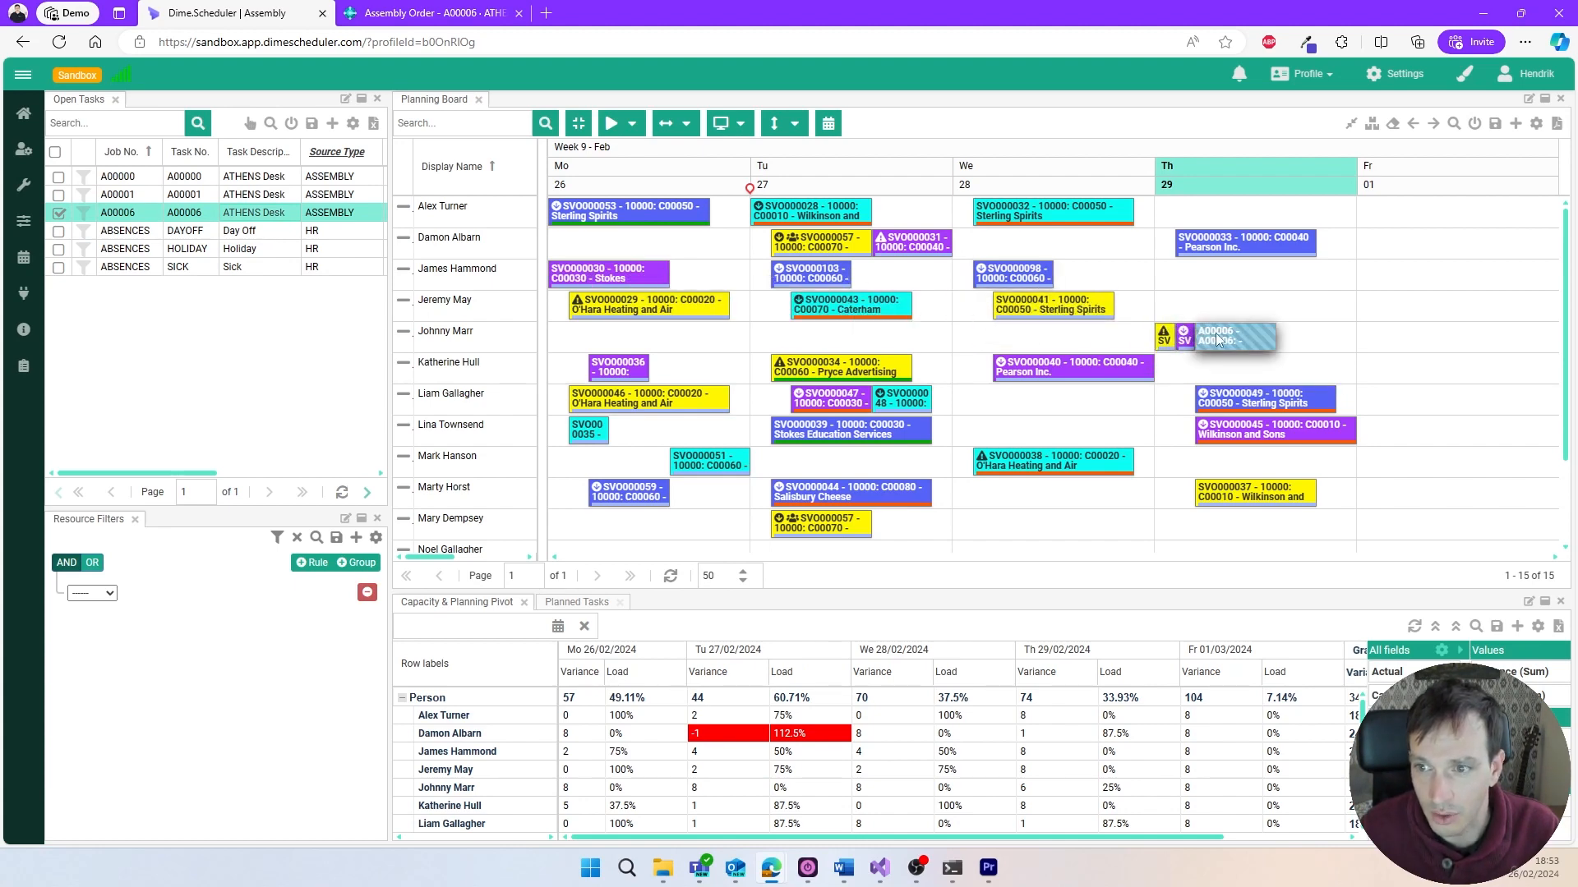
click(1304, 332)
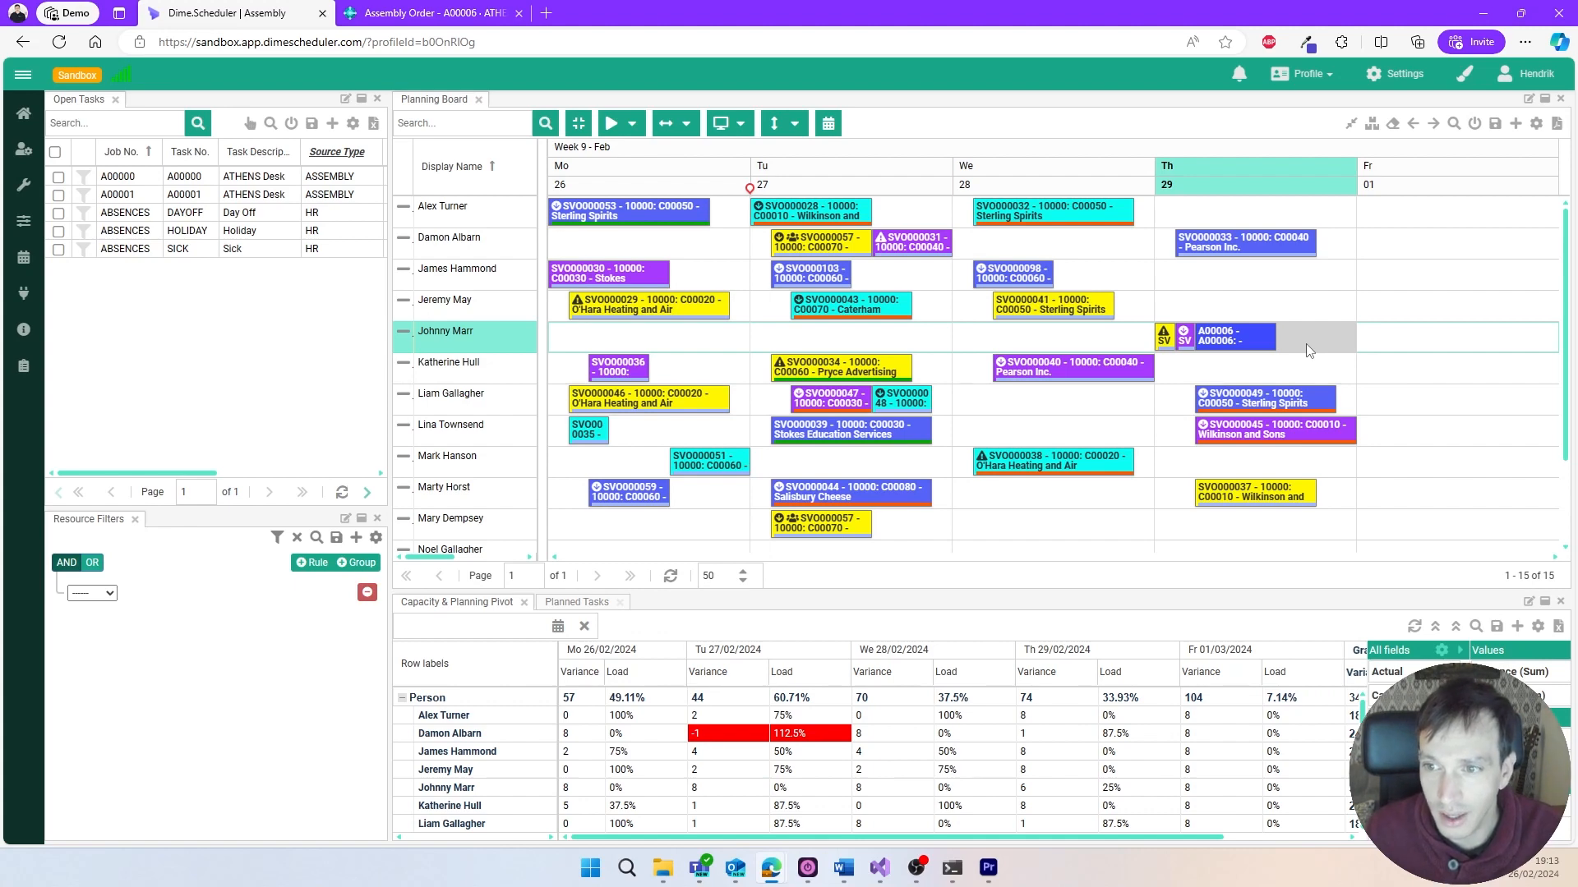
- Examine the assembly steps in the A00006 appointment's details and close it without saving
double_click(1224, 340)
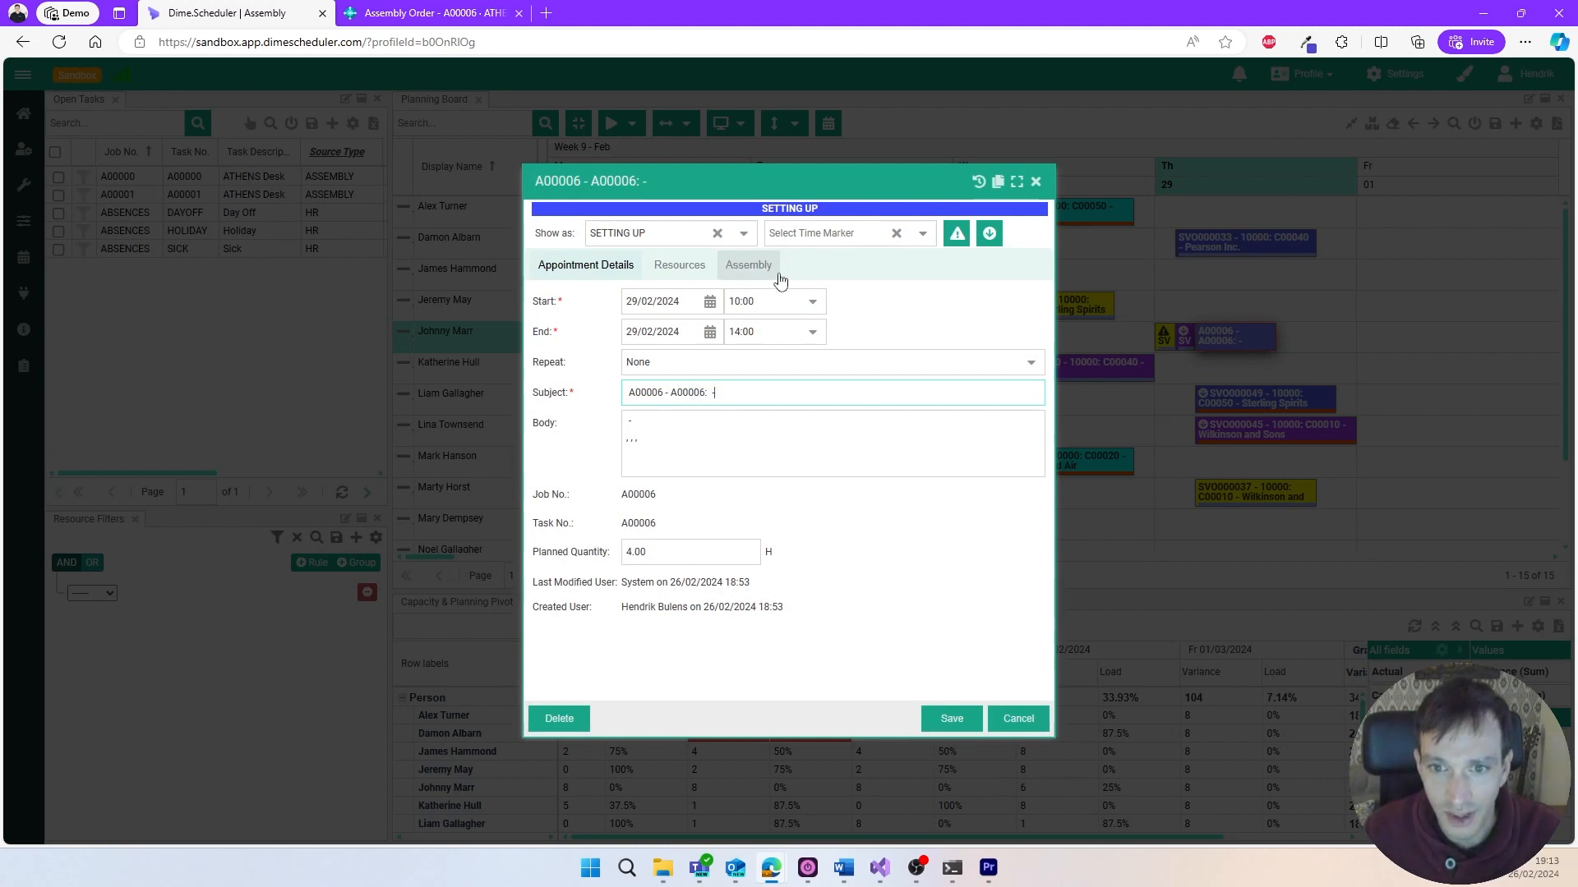
click(746, 279)
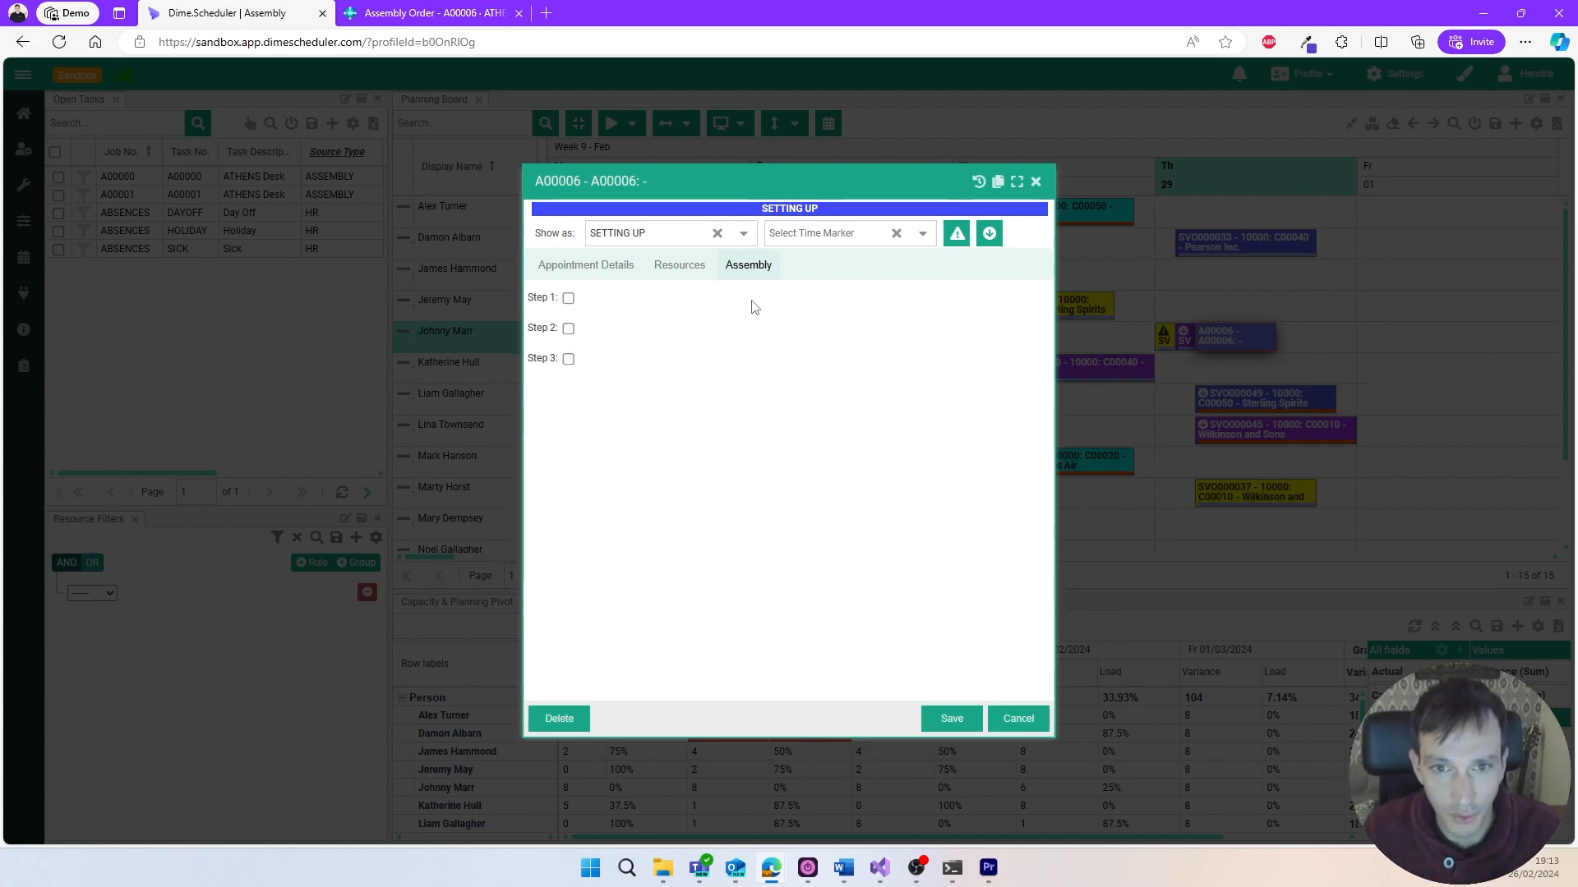
click(1018, 719)
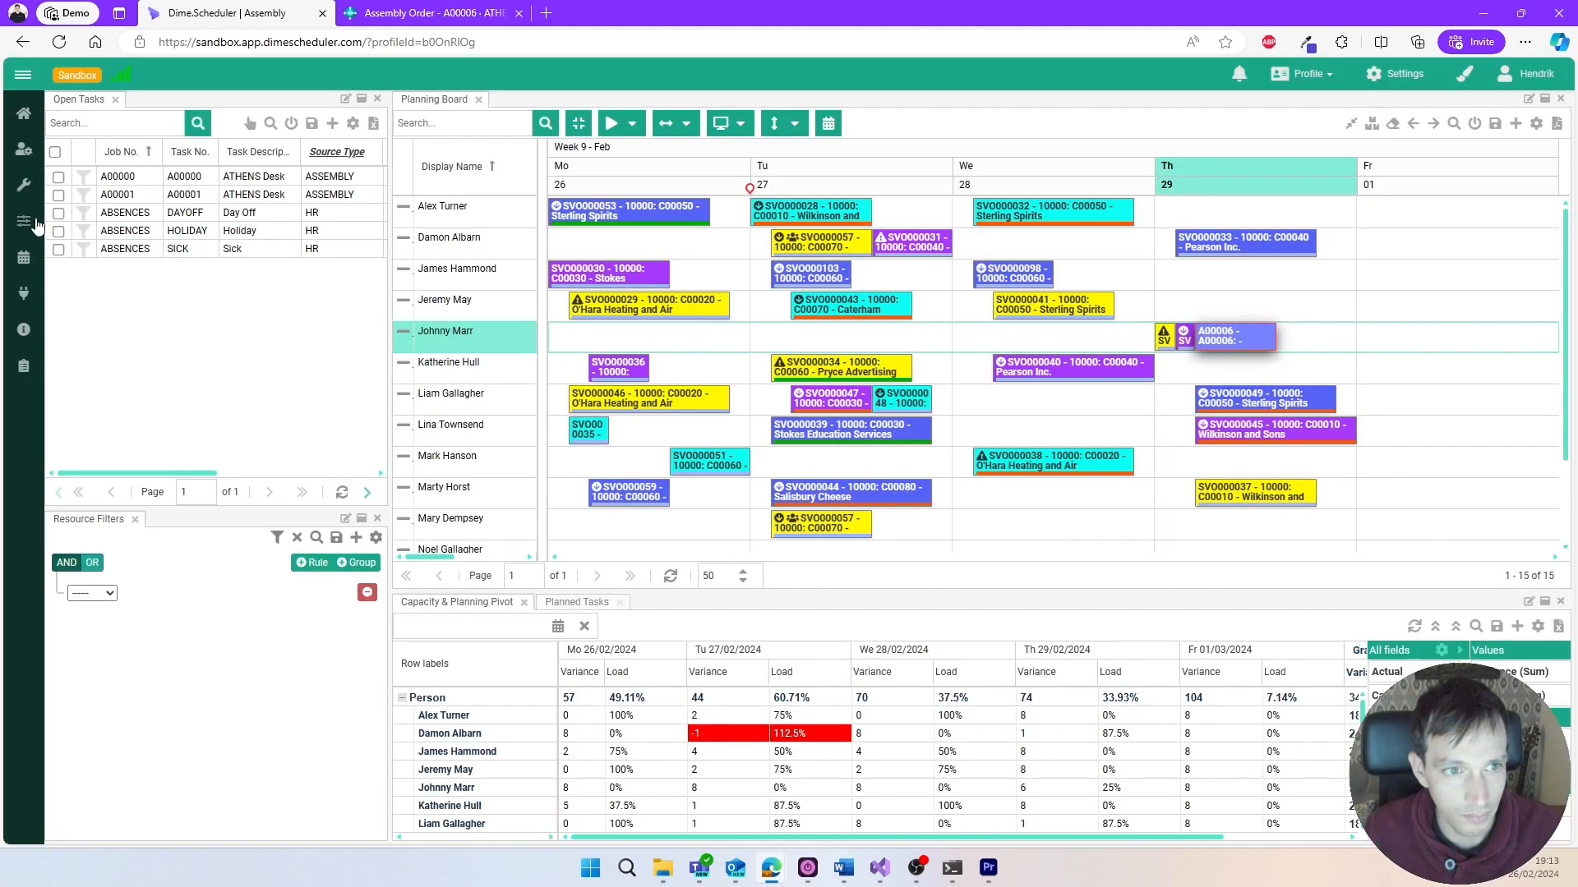
mouse_move(37, 223)
click(104, 313)
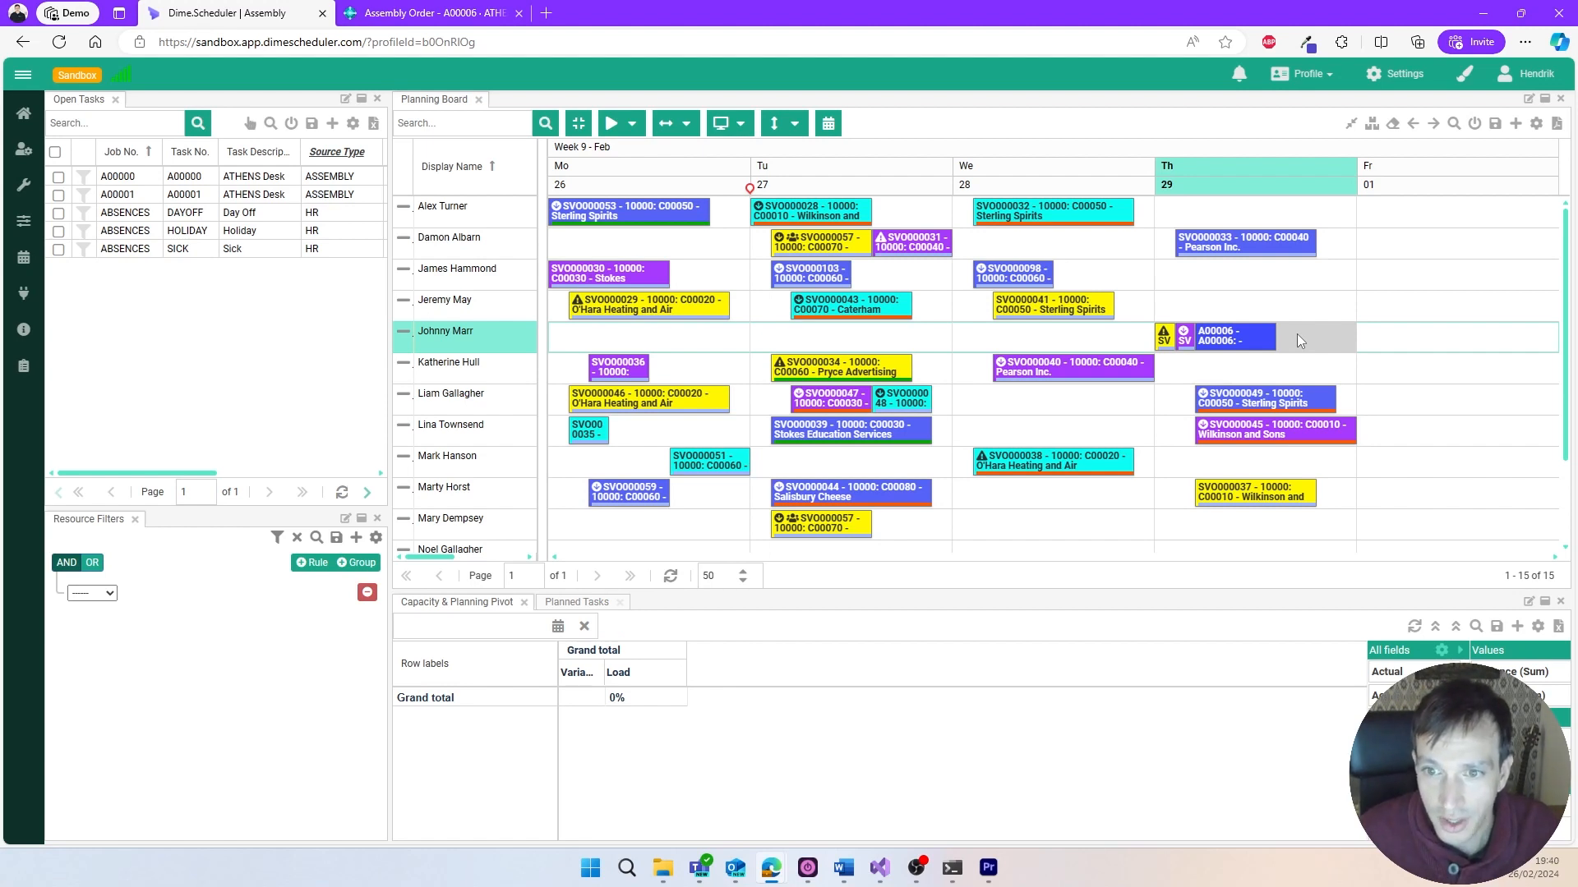
- Mark assembly Step 1 as done on the A00006 appointment and save it
double_click(1253, 342)
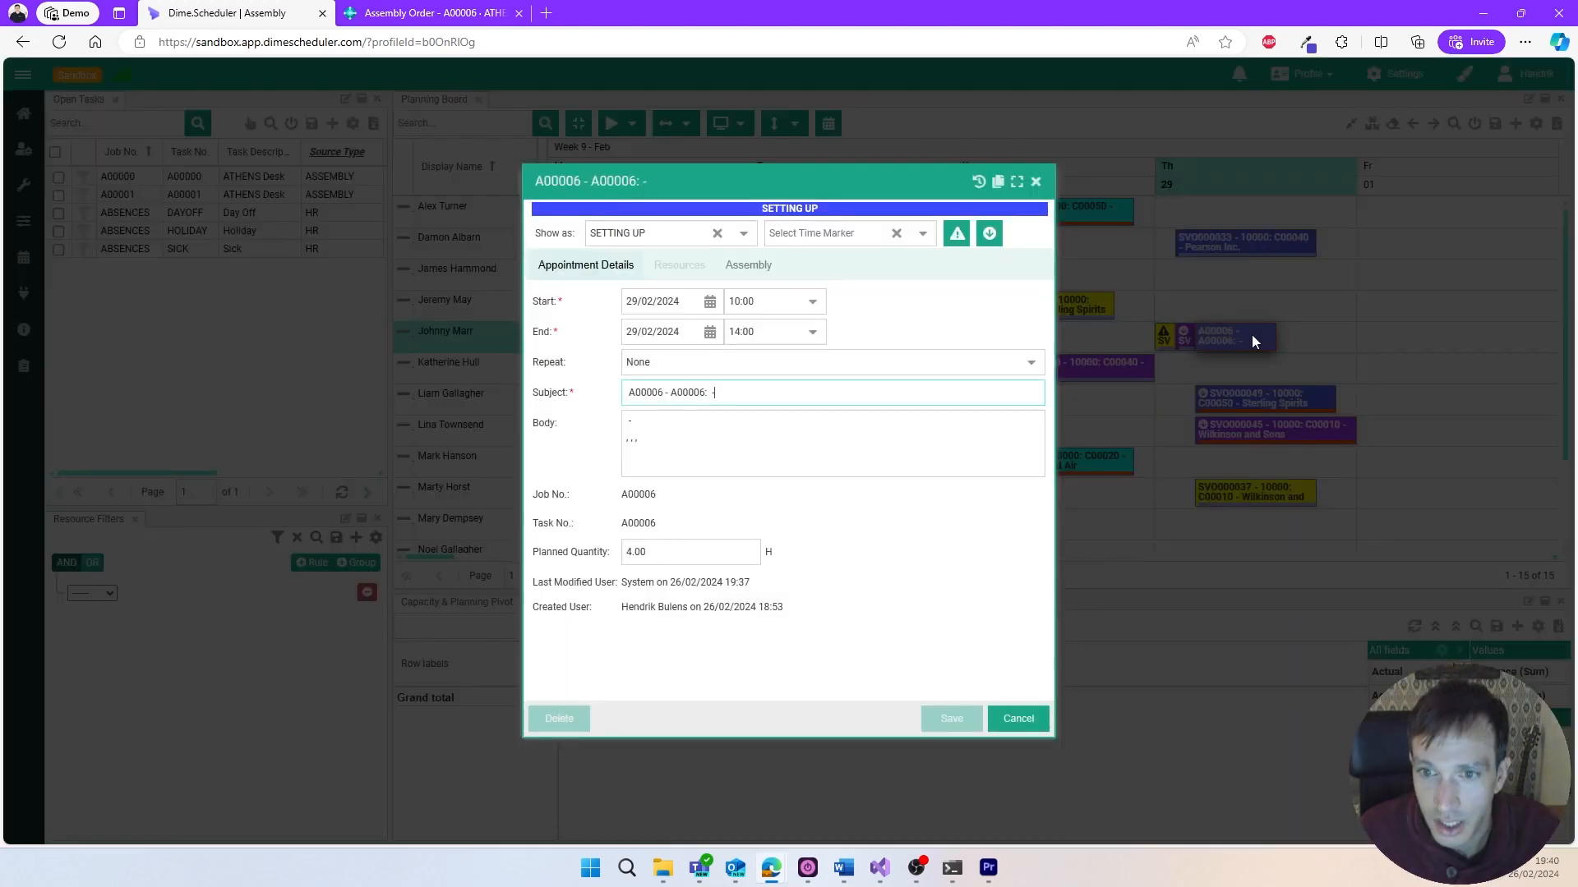
click(763, 280)
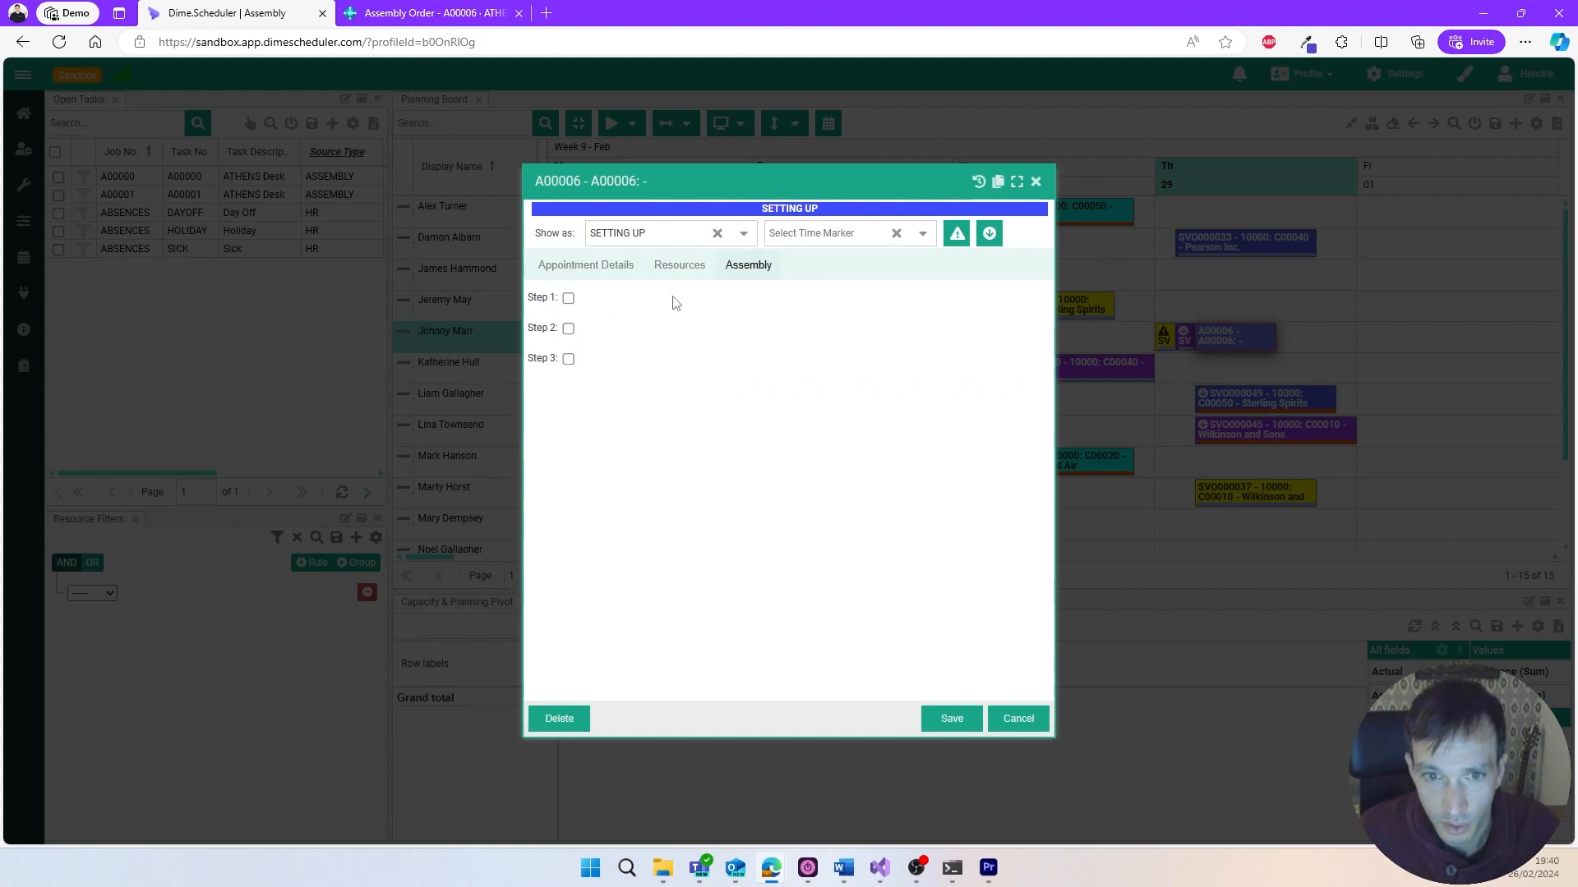
click(569, 299)
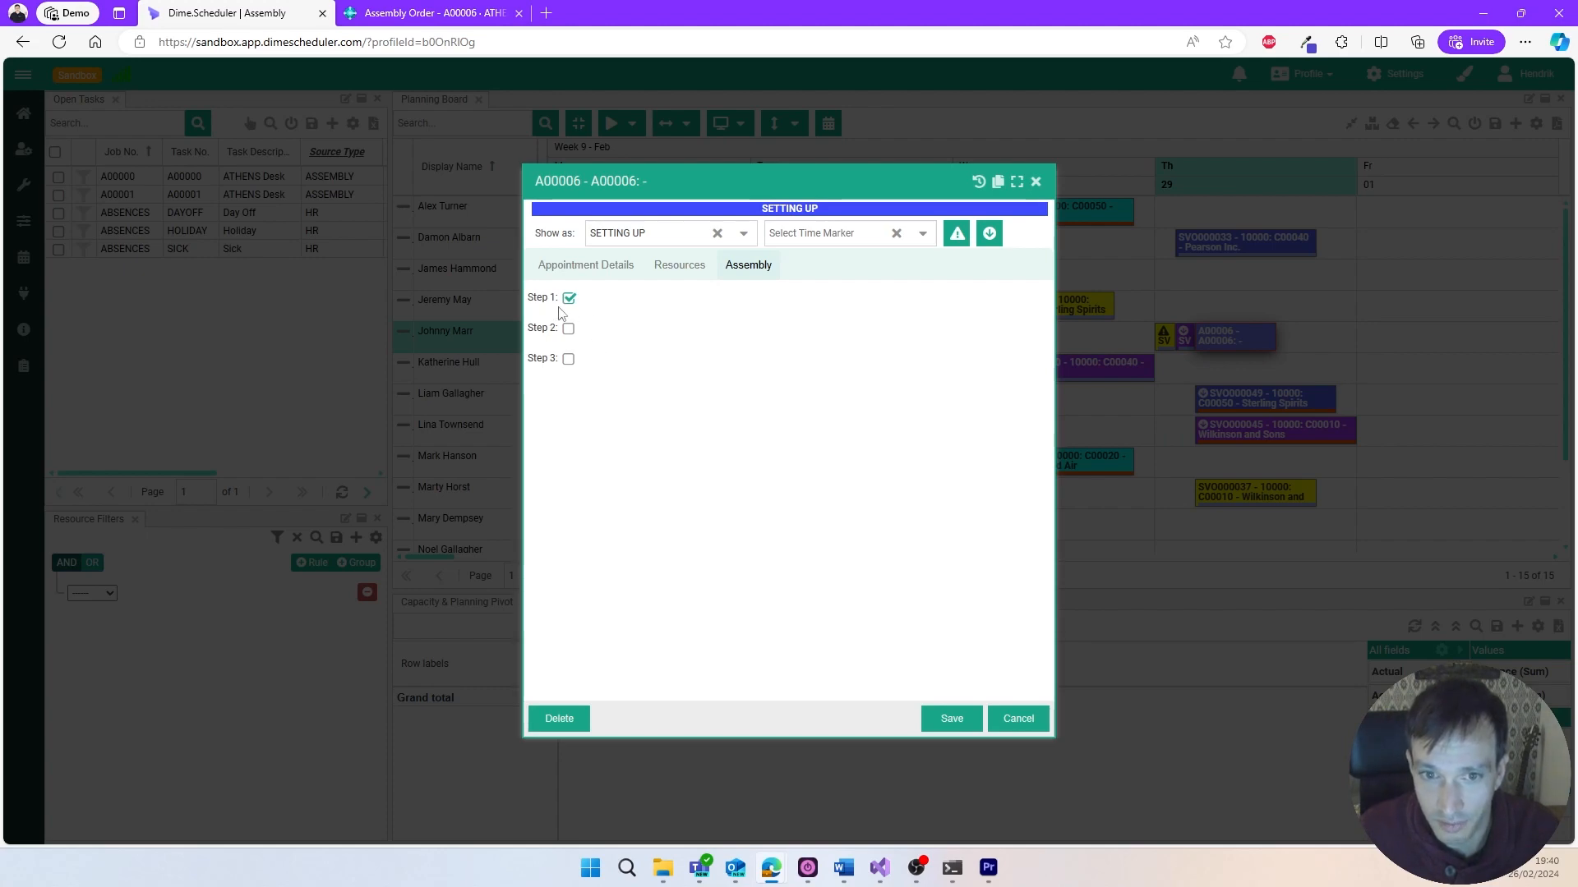
click(934, 720)
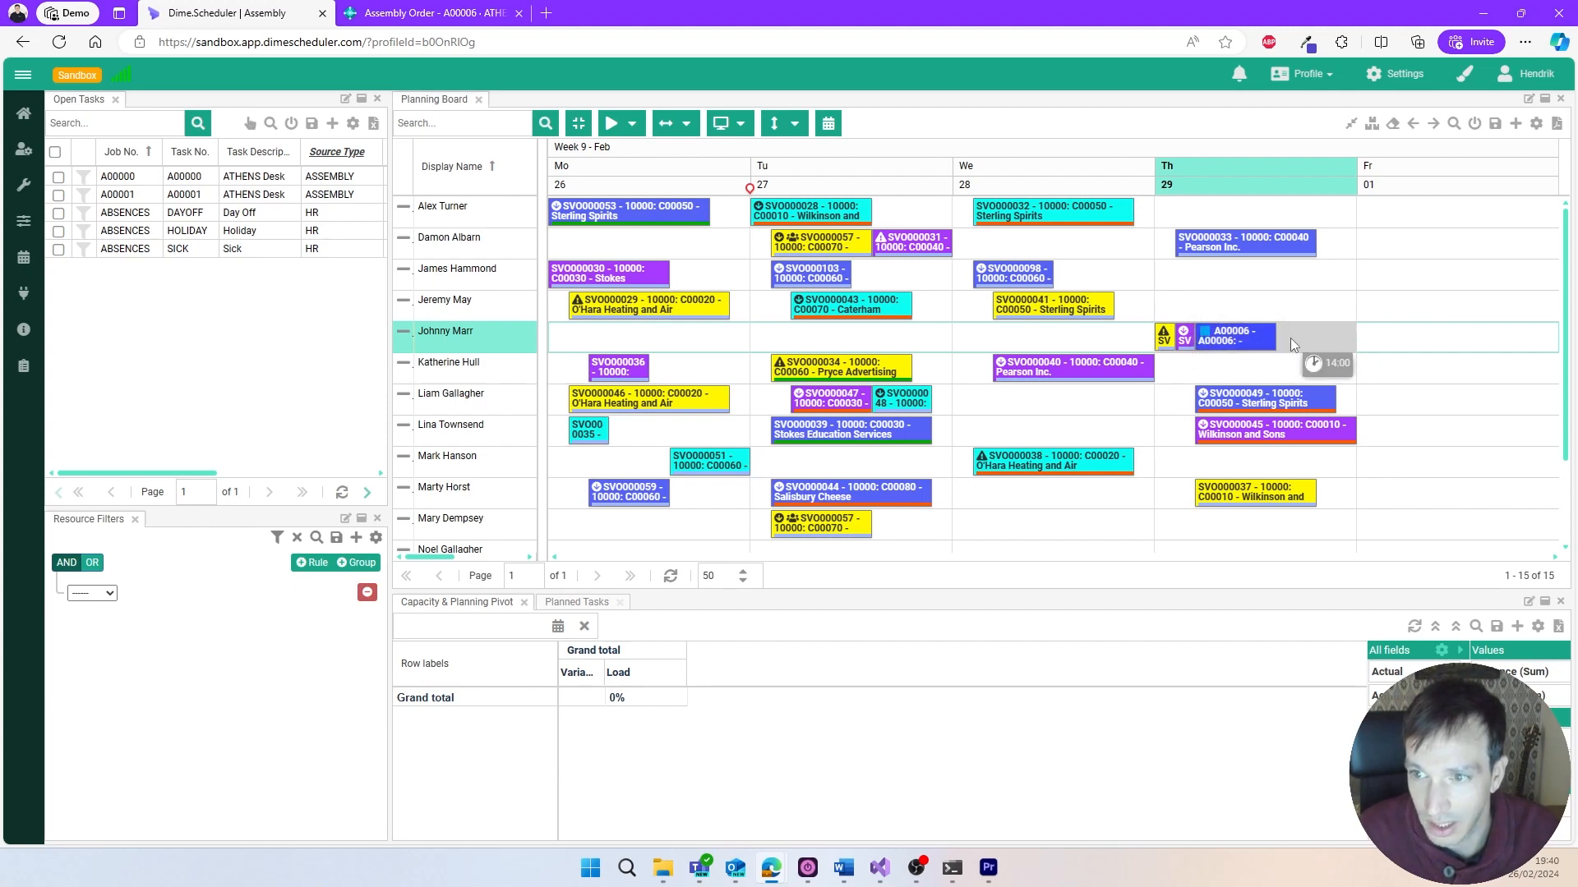
- Reopen the A00006 appointment, mark assembly Step 2 as done and save it
click(1254, 345)
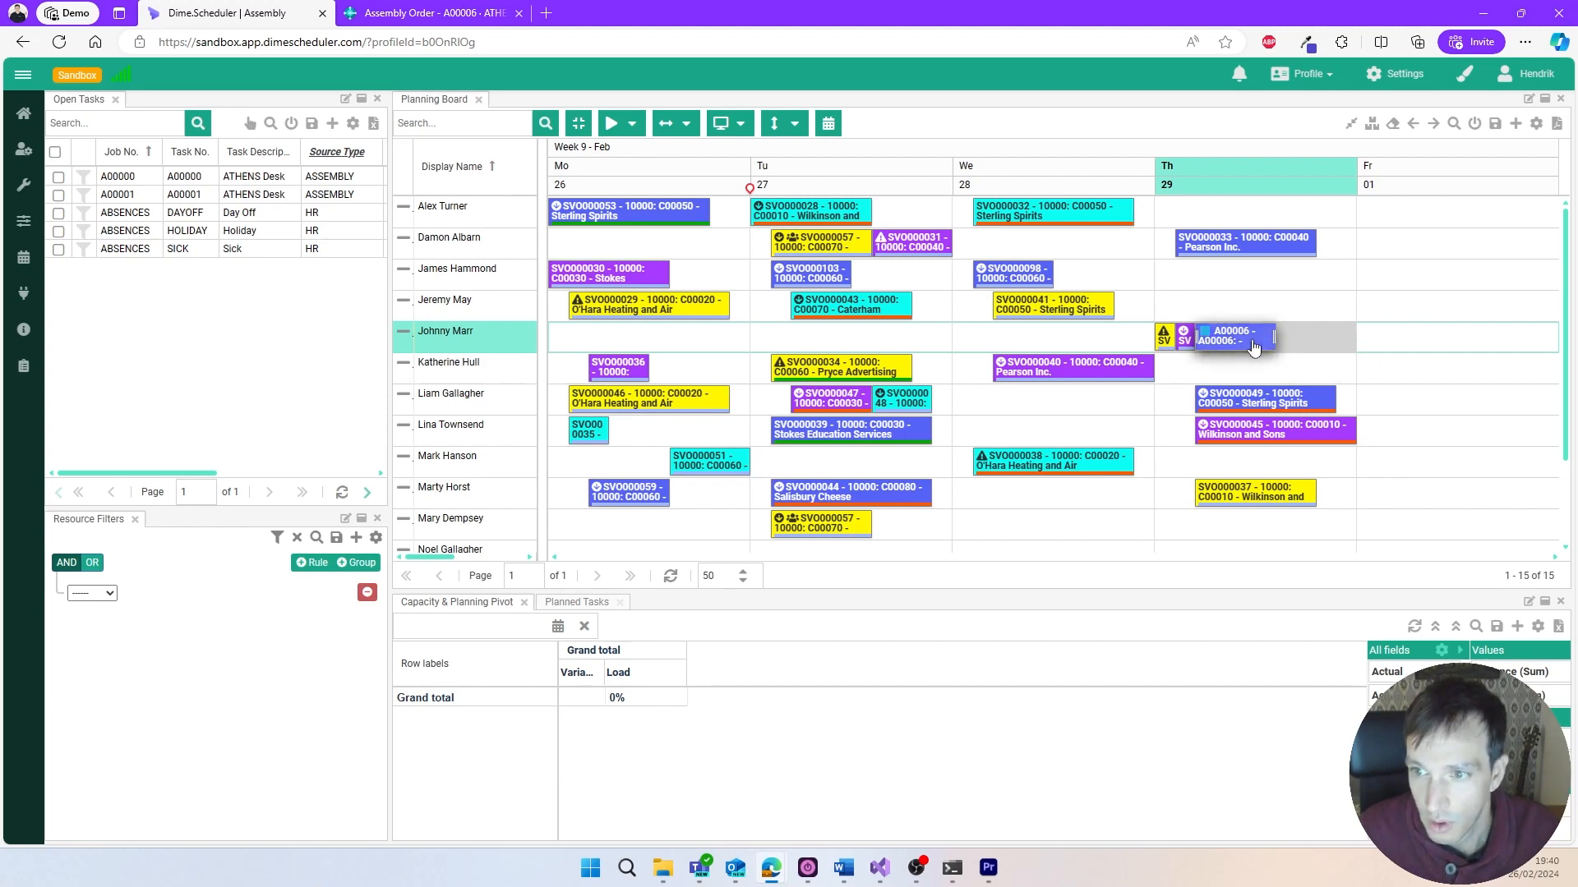
double_click(1253, 345)
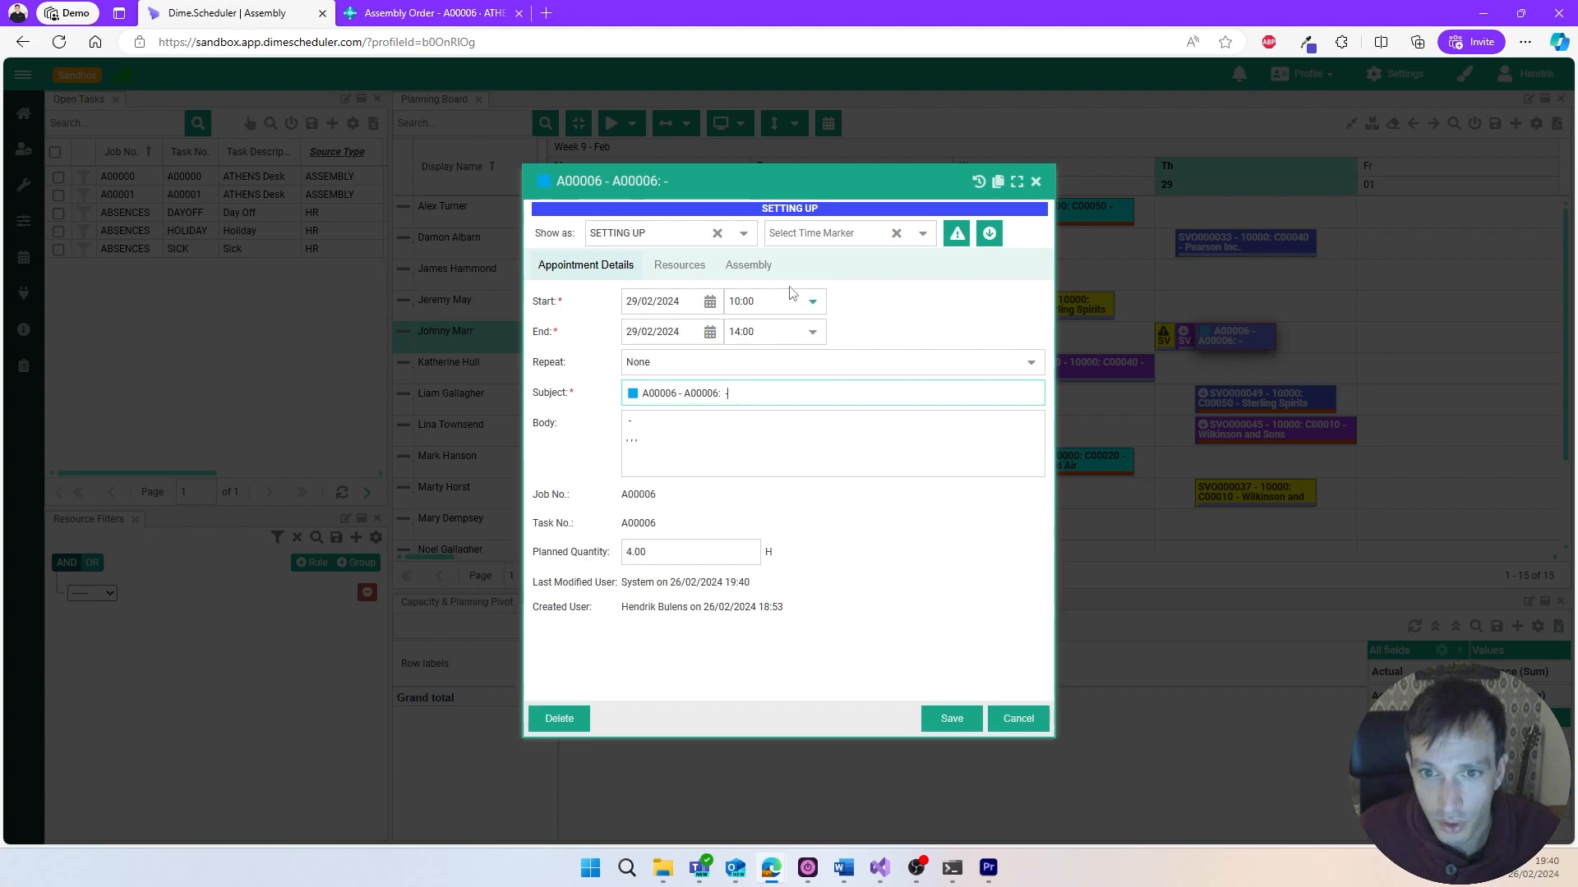
click(748, 264)
click(569, 330)
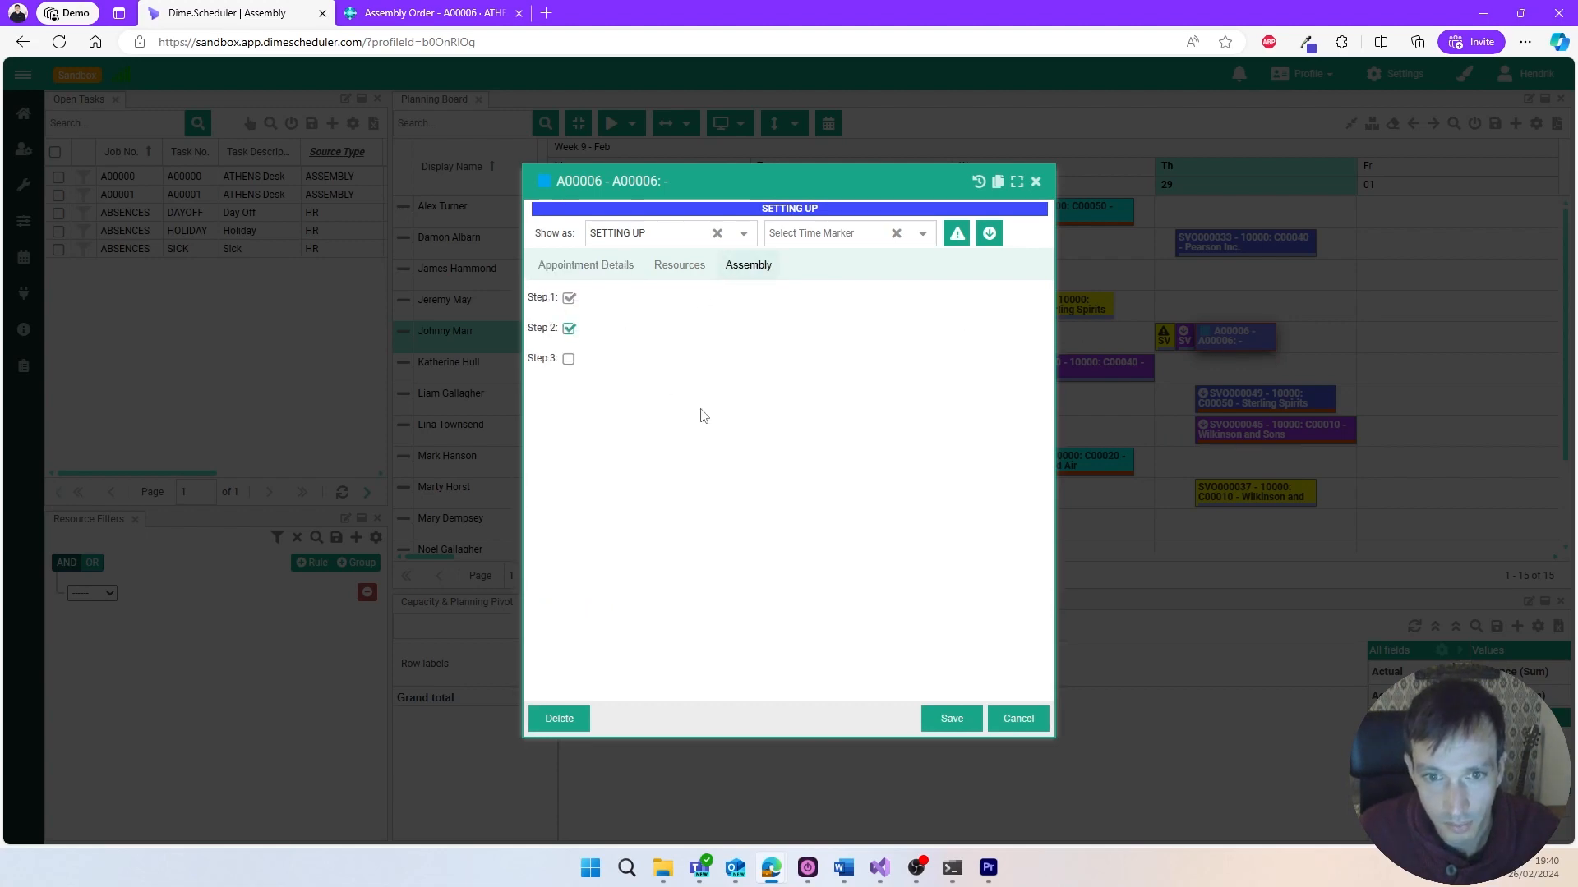
click(926, 717)
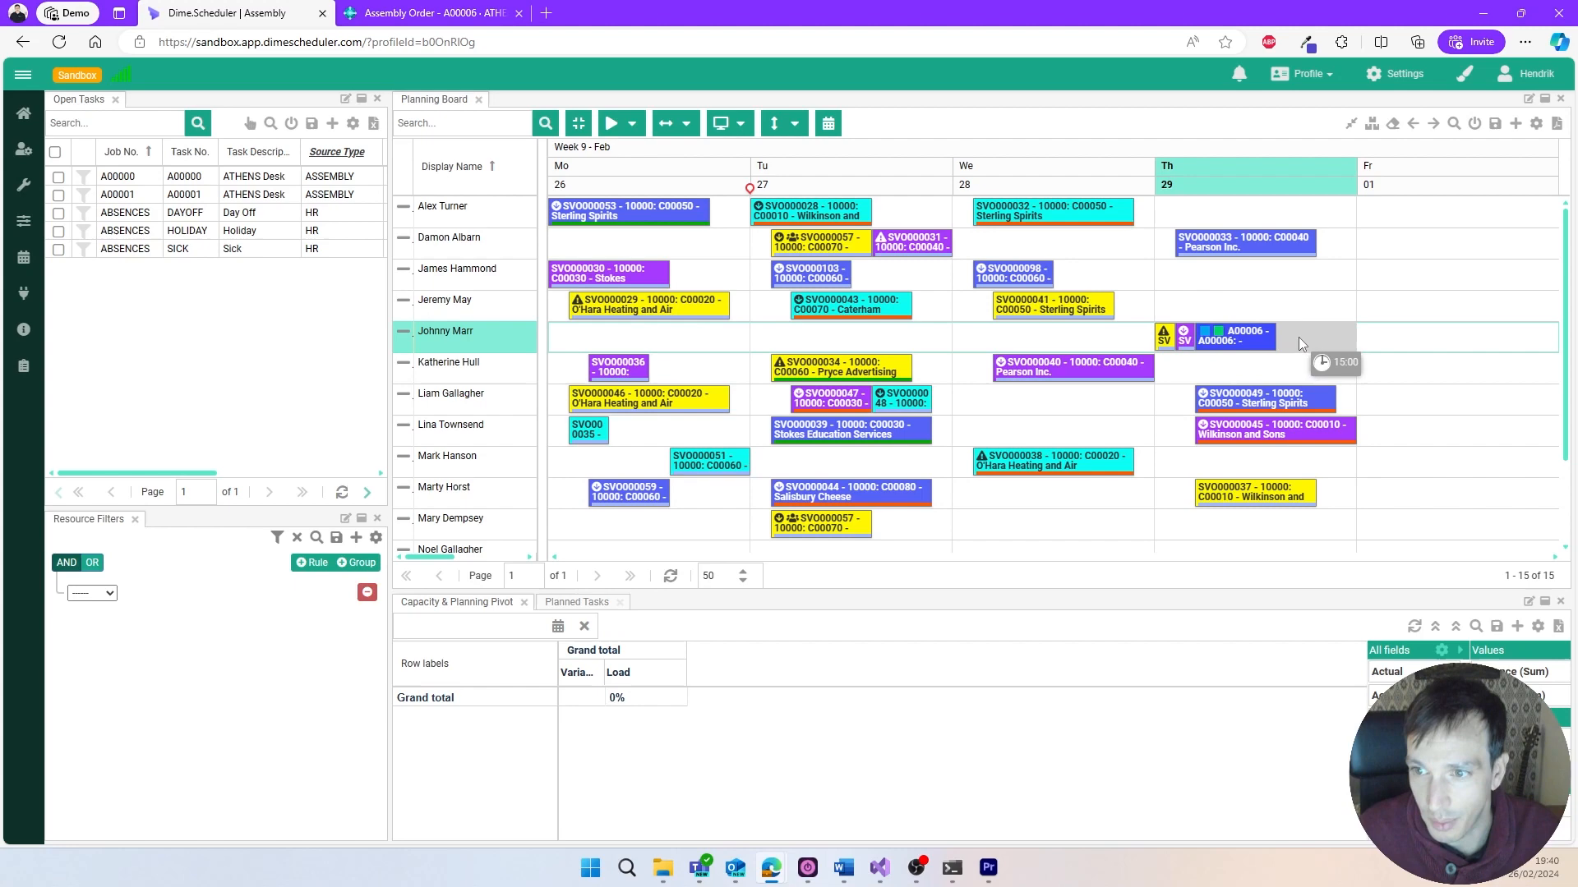
- Reopen the A00006 appointment, mark assembly Step 3 as done and save it
click(1253, 351)
double_click(1253, 351)
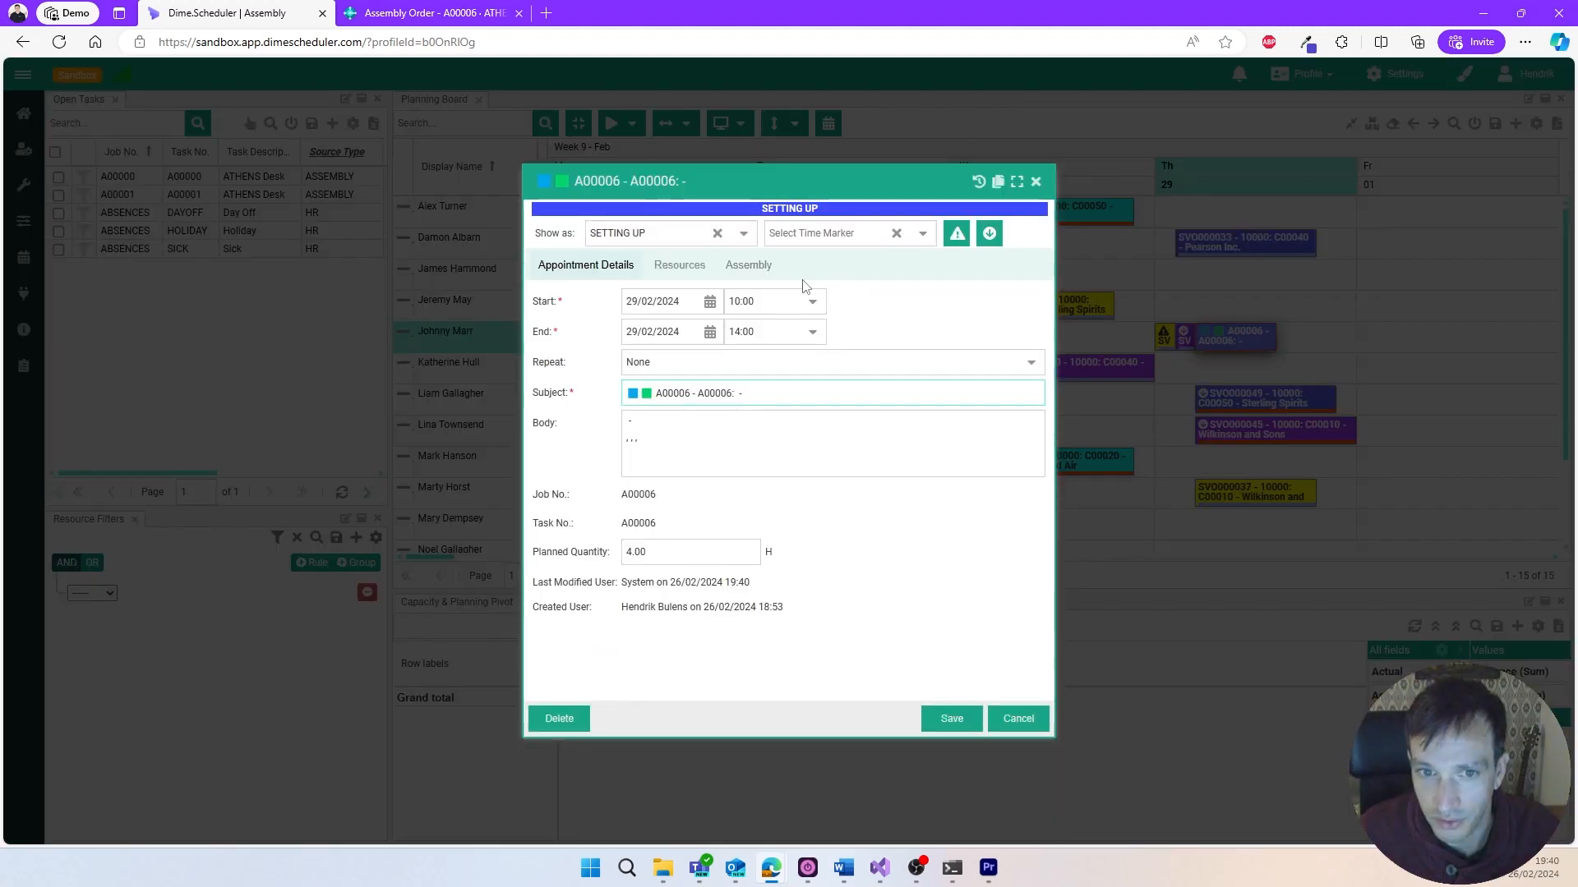
click(739, 275)
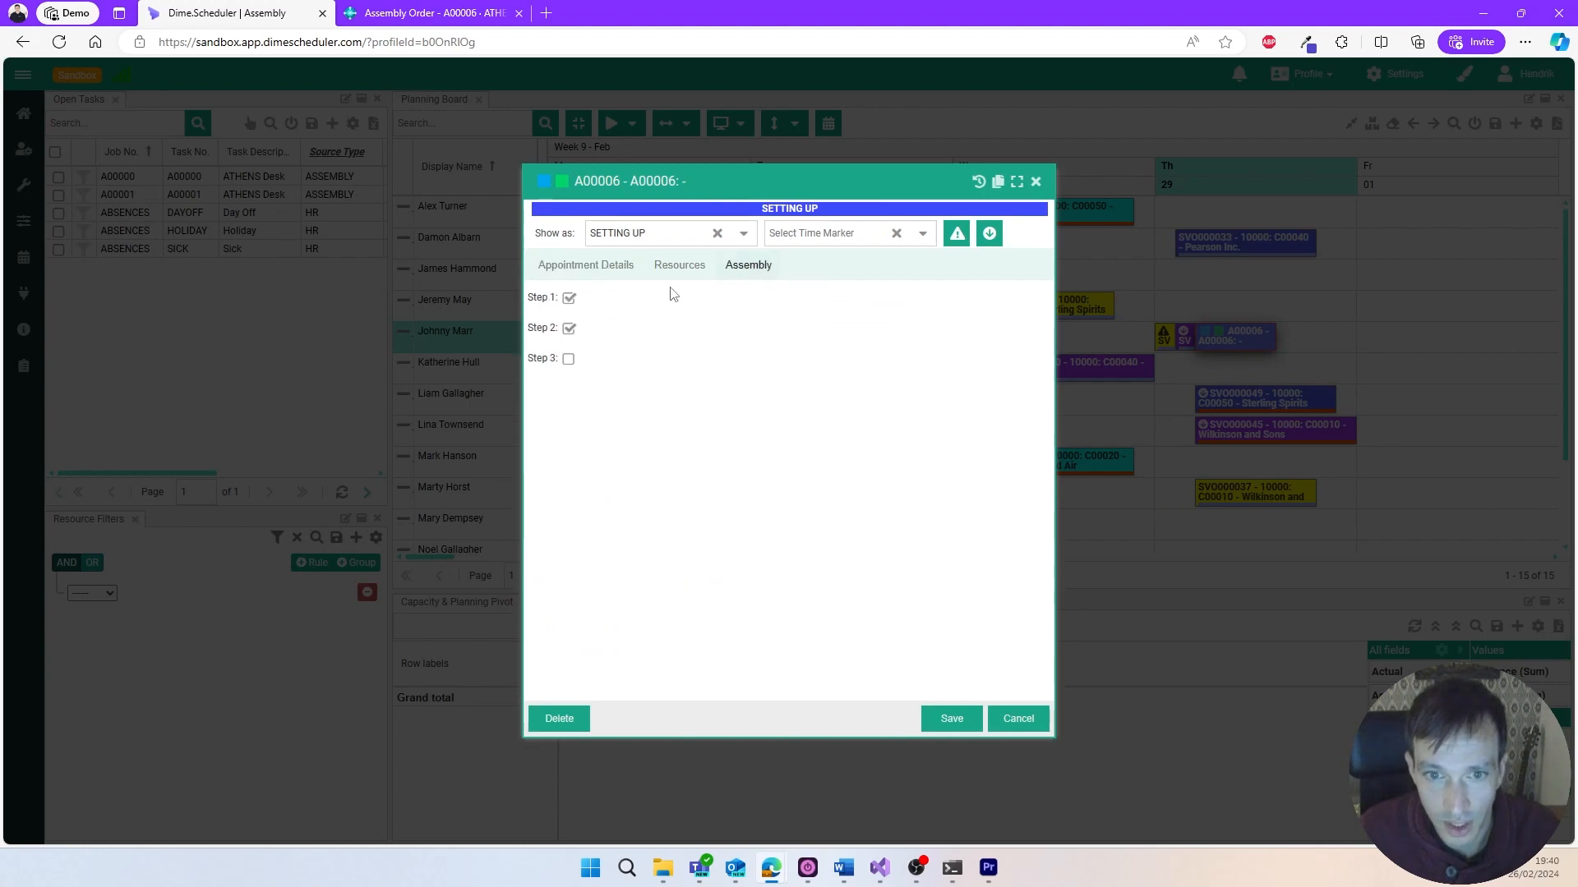
click(568, 360)
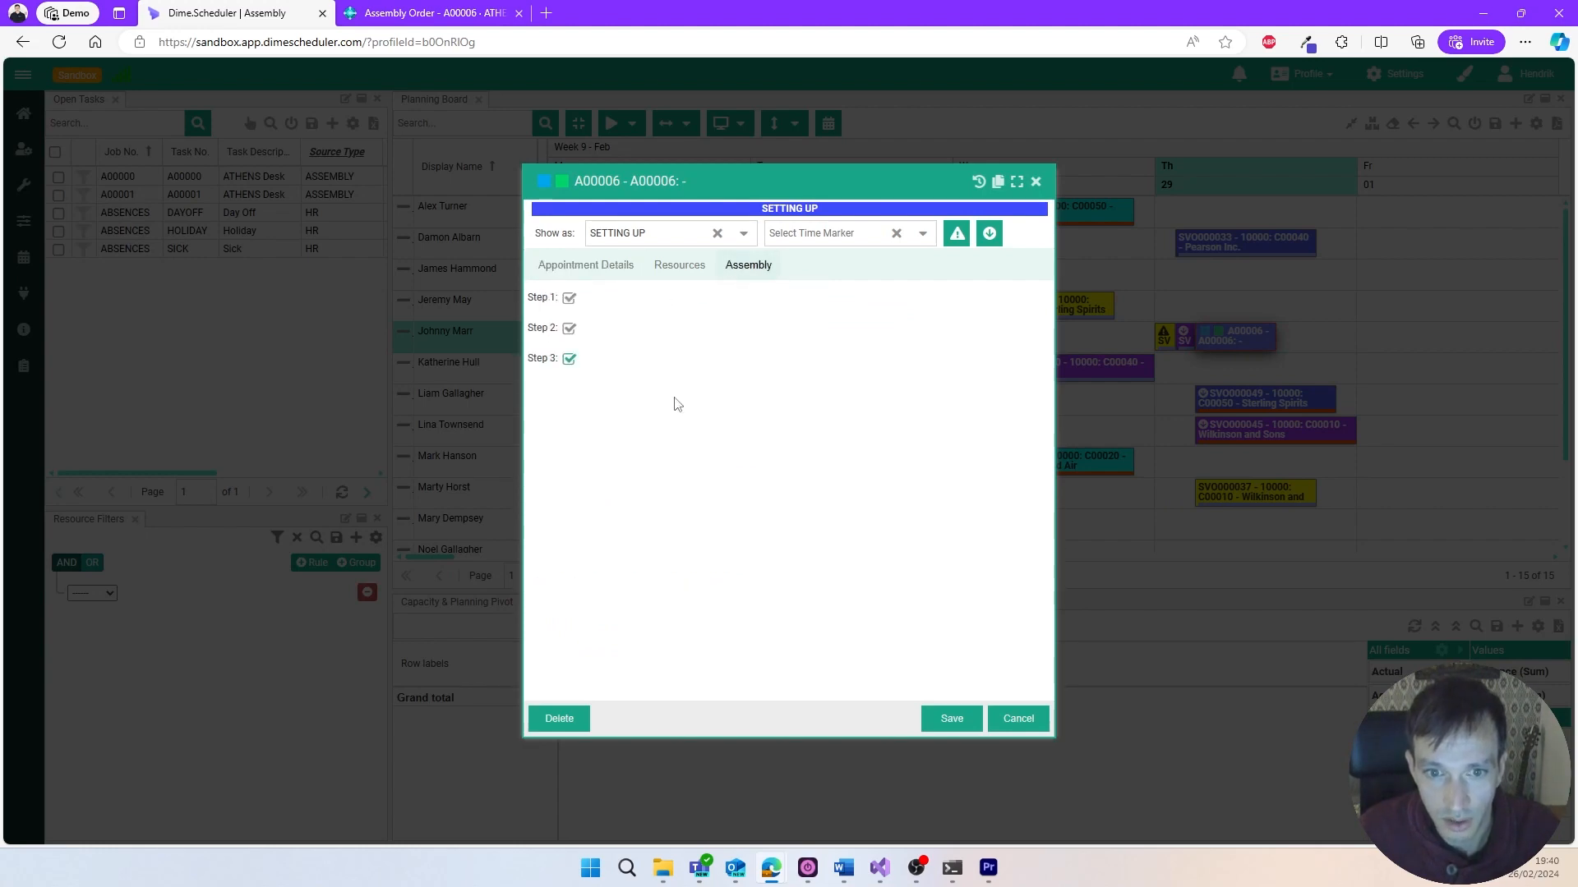
click(947, 718)
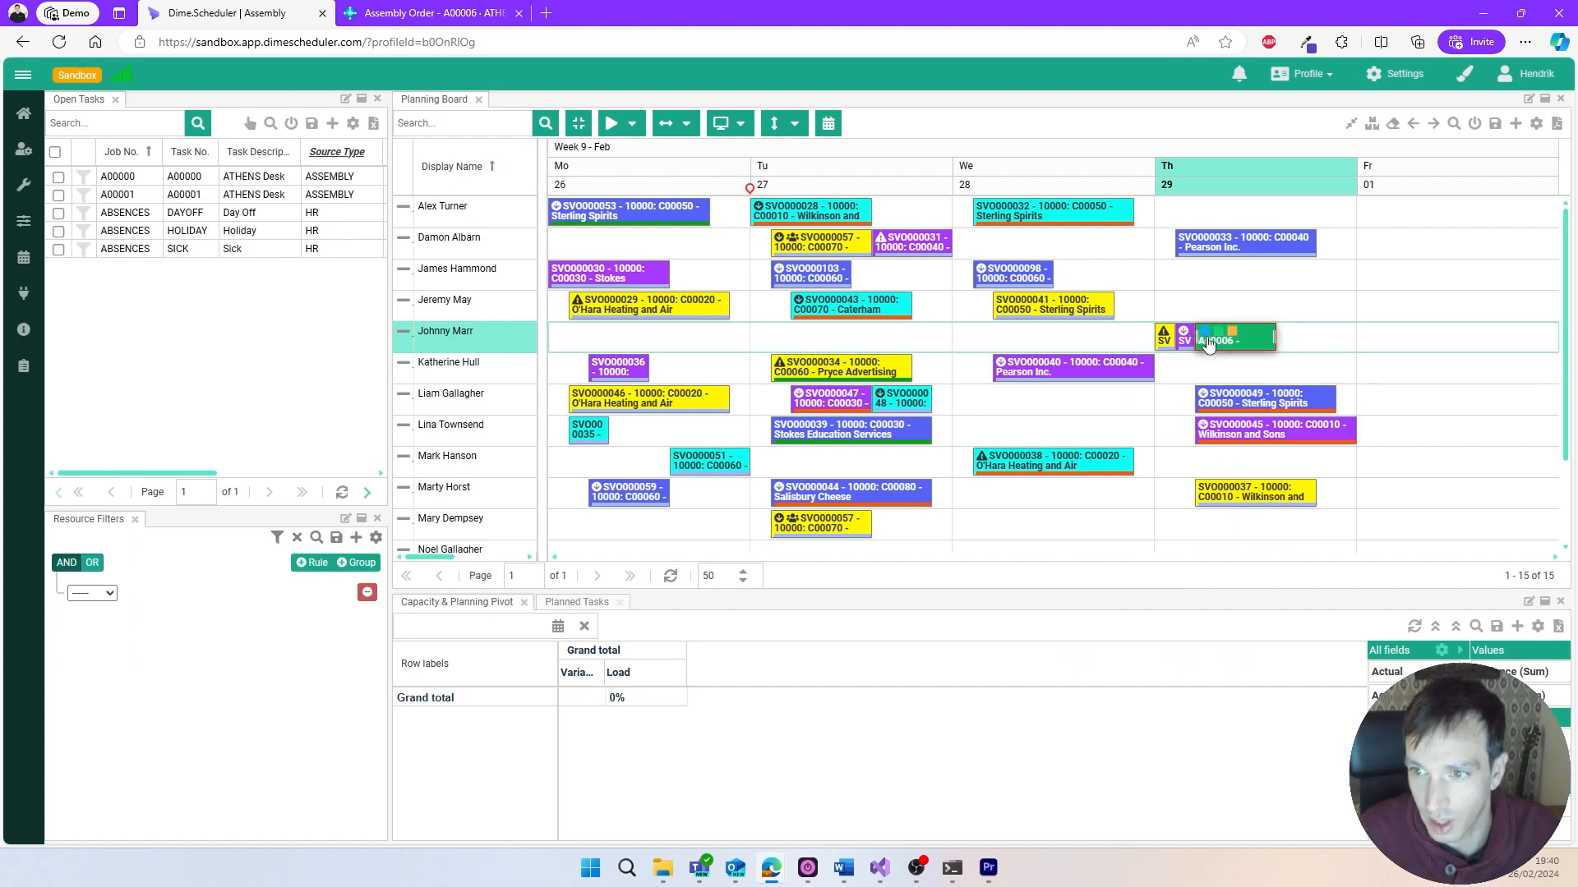